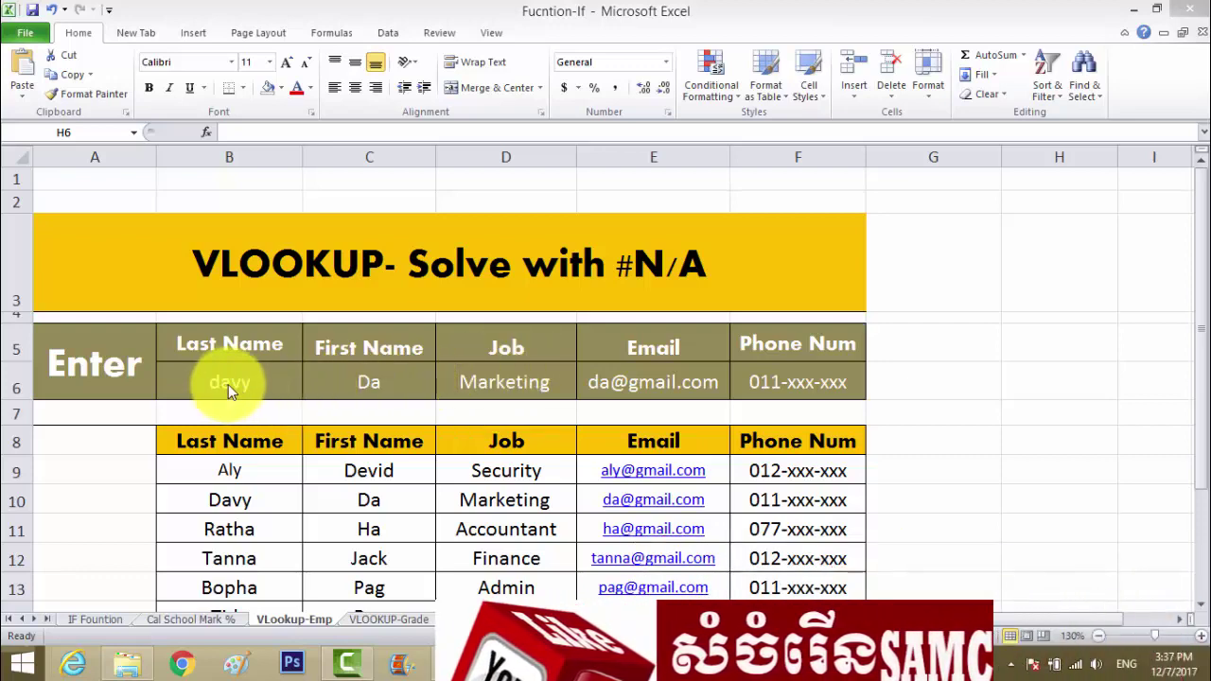
# Empty the Last Name cell B6 so First Name, Job, Email and Phone Num show #N/A
pyautogui.click(228, 384)
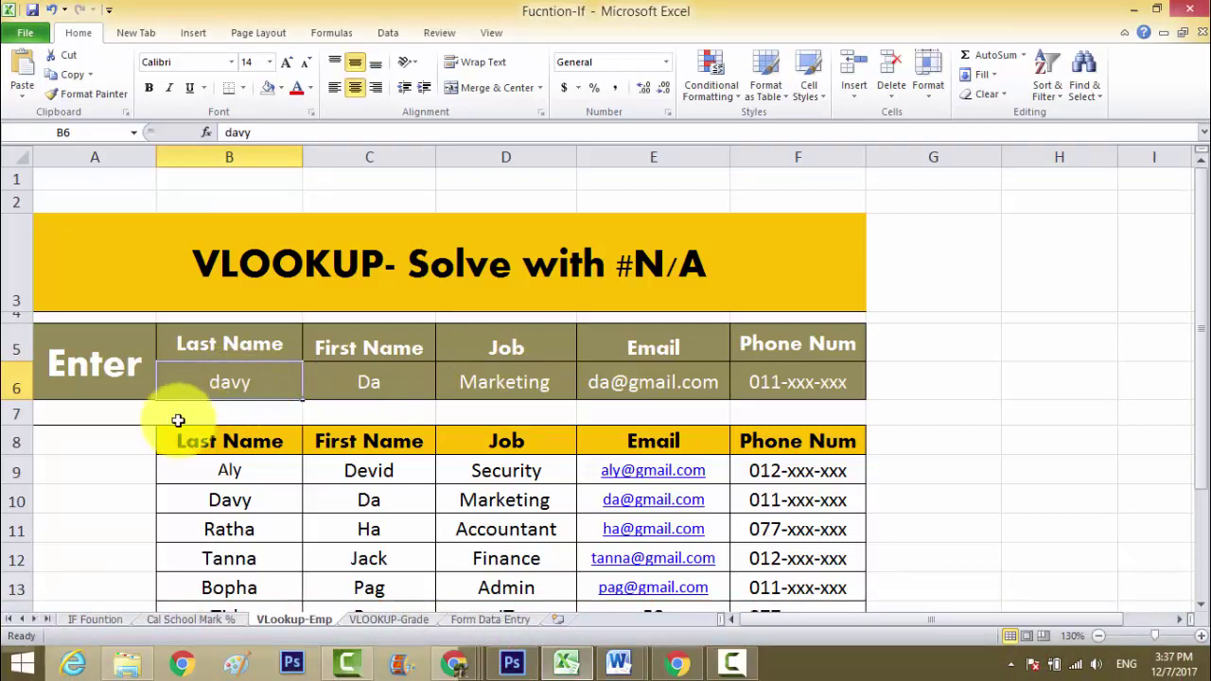
pyautogui.click(196, 416)
pyautogui.click(206, 384)
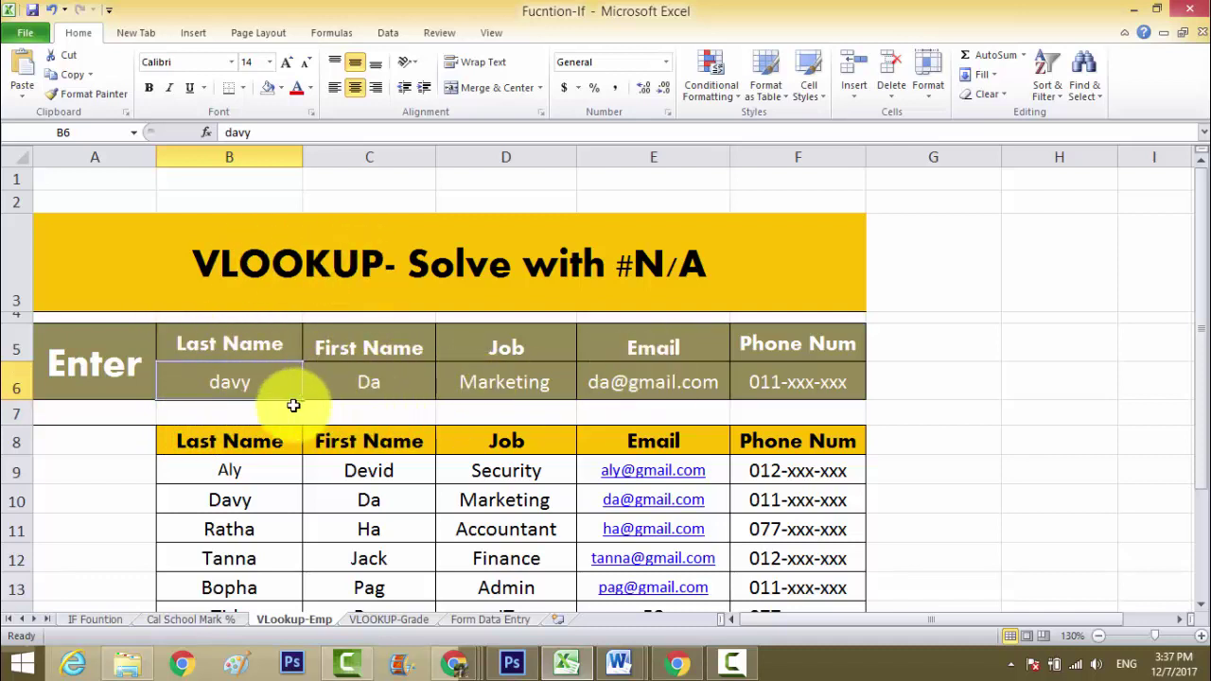
pyautogui.click(262, 413)
pyautogui.click(252, 382)
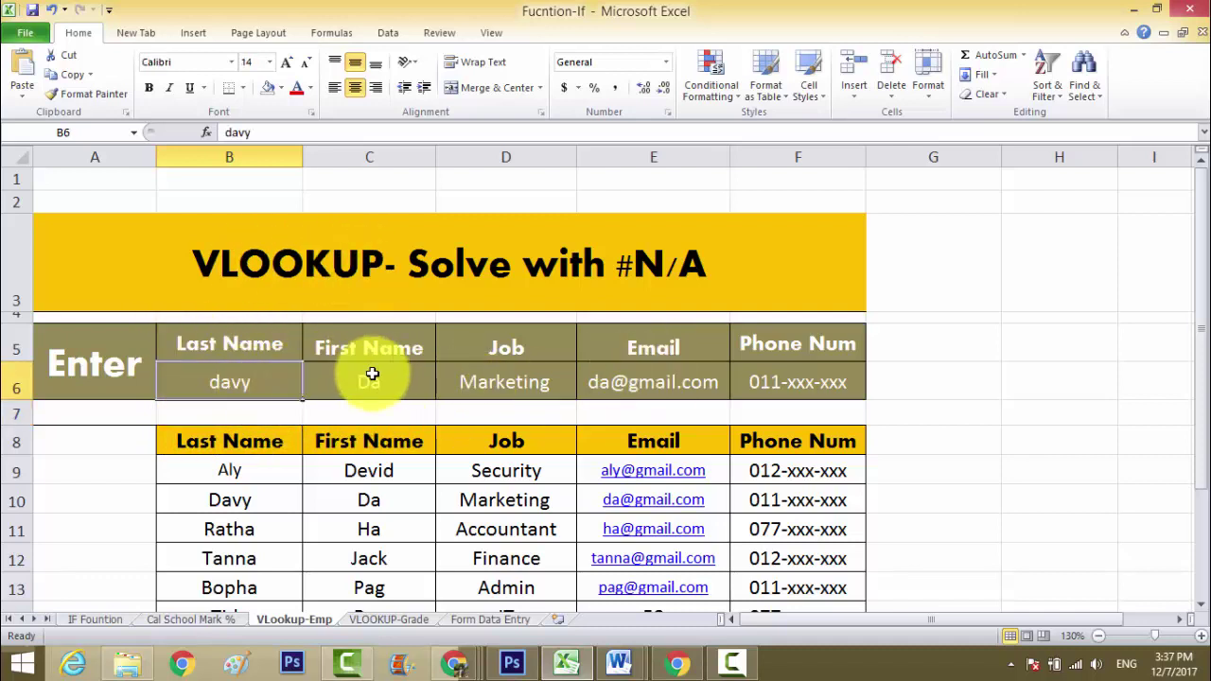
pyautogui.press('BackSpace')
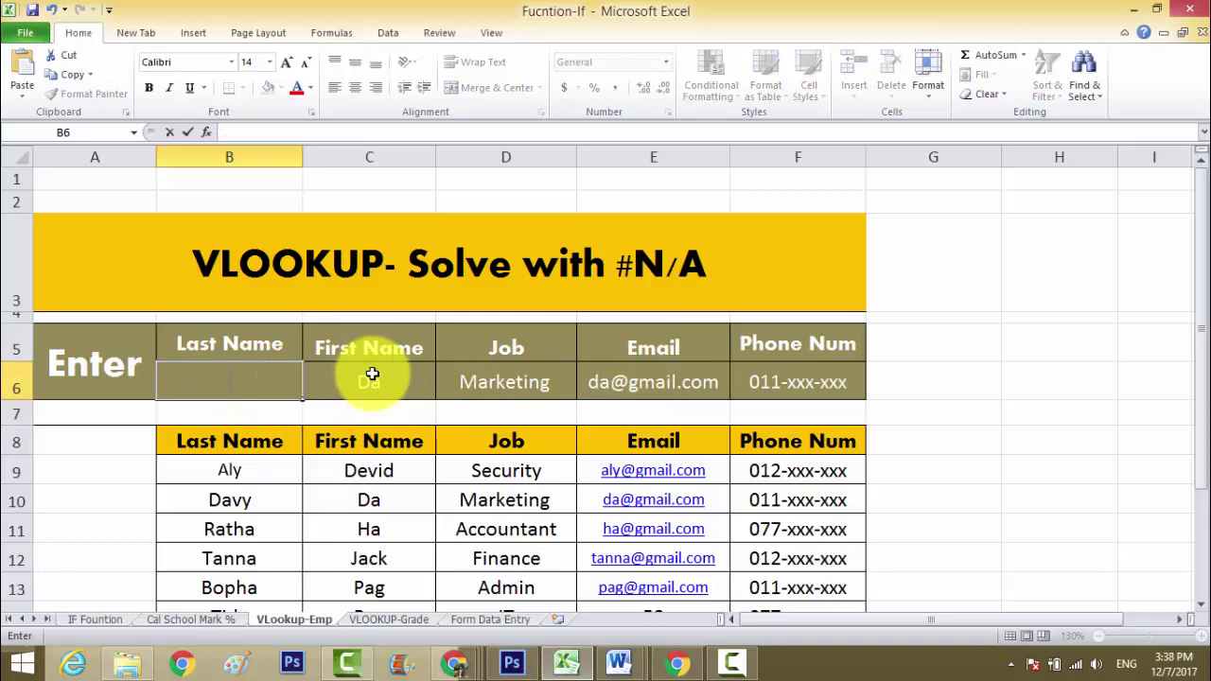
pyautogui.press('Return')
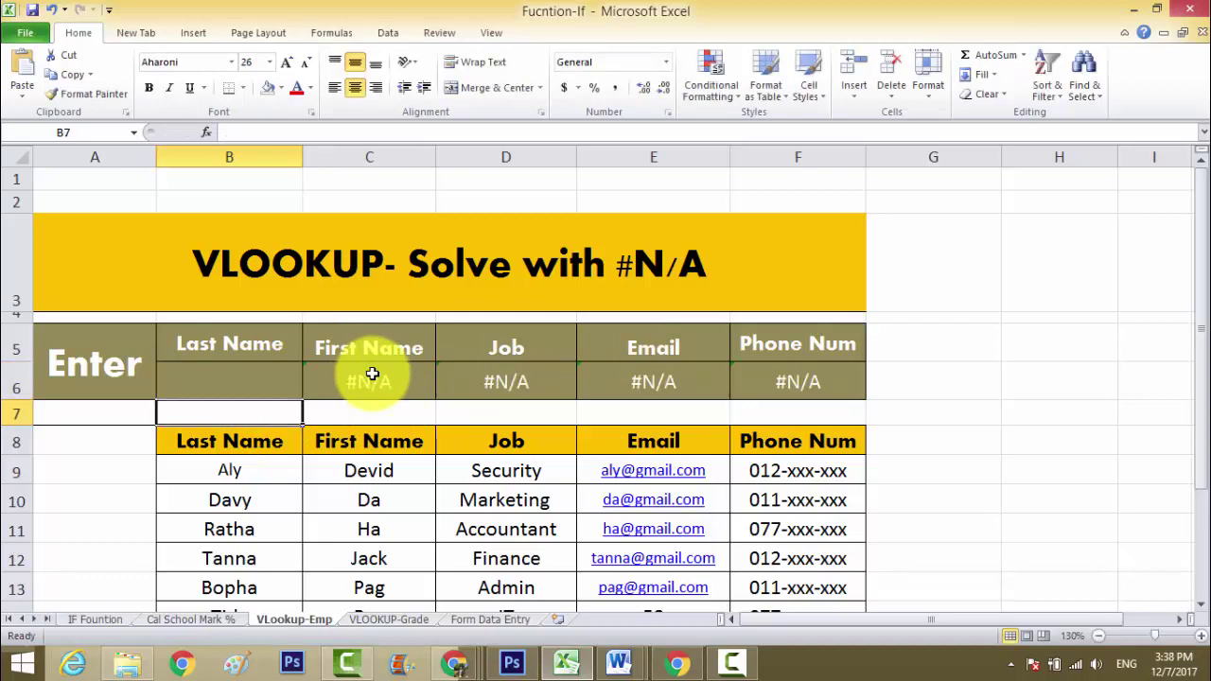
pyautogui.click(381, 386)
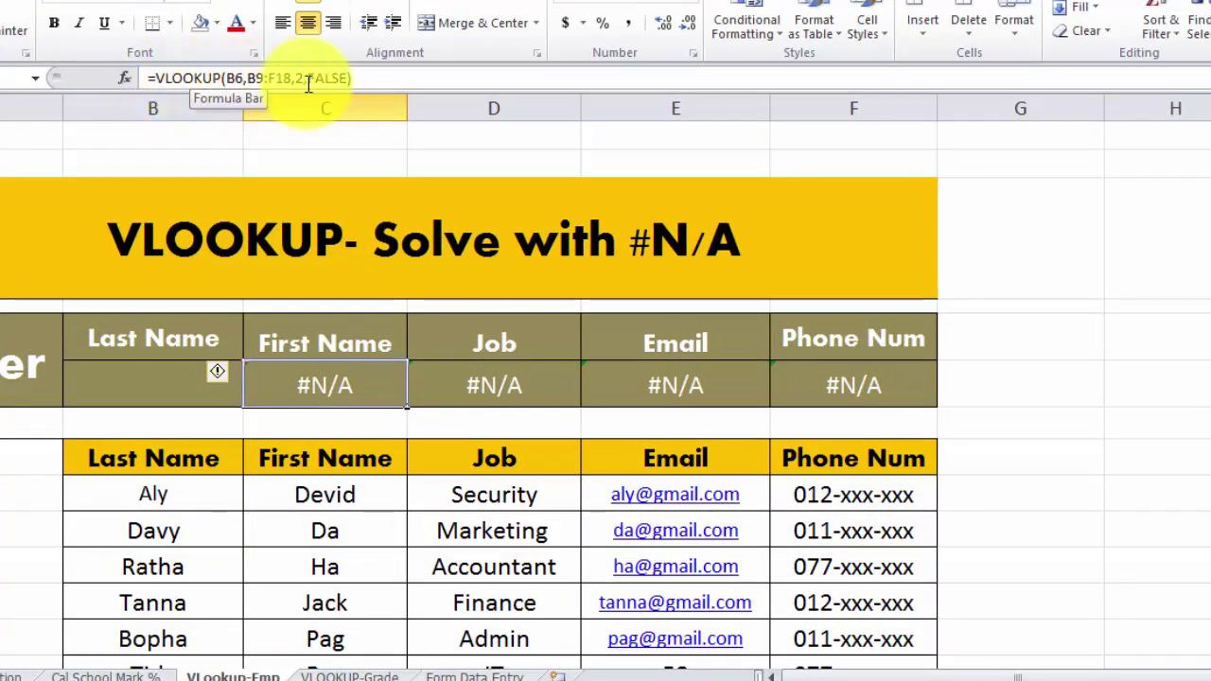
pyautogui.click(370, 77)
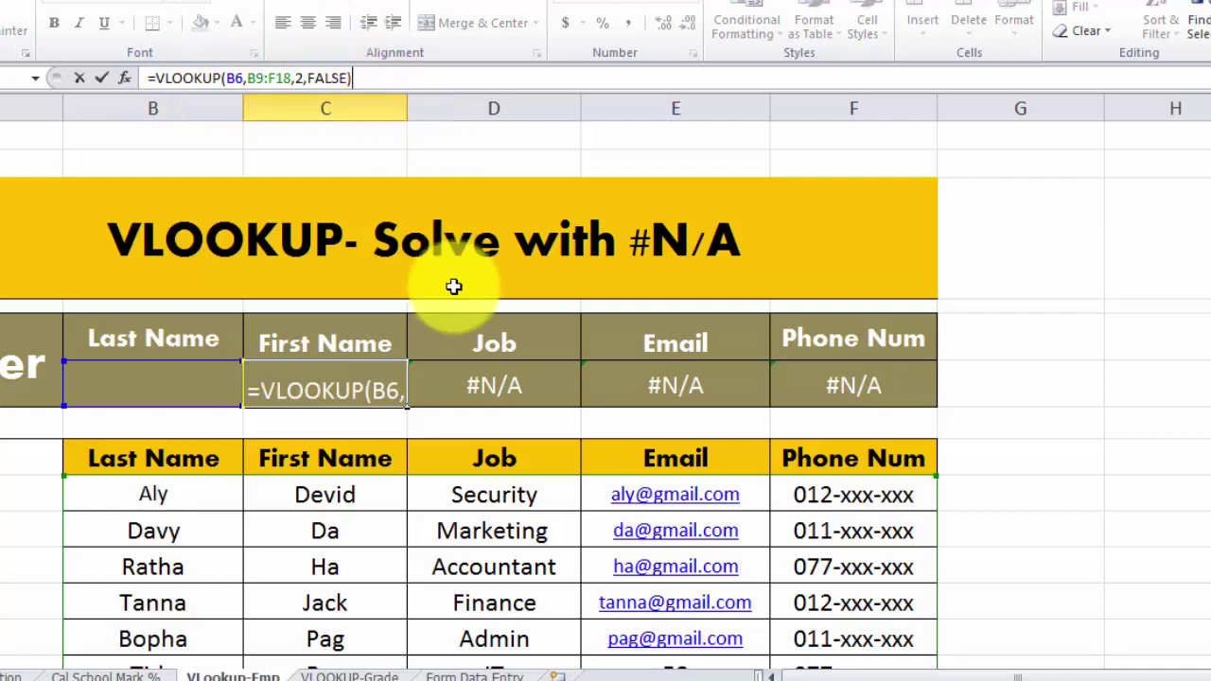
pyautogui.hotkey('ctrl', 'Return')
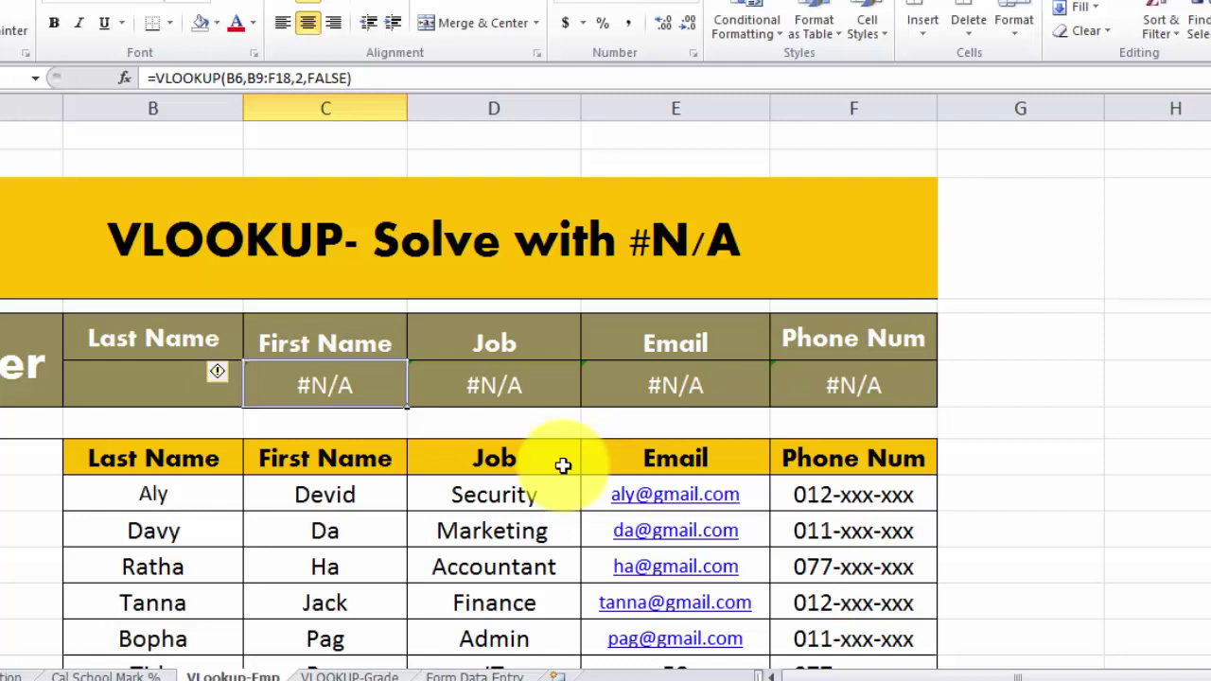
pyautogui.click(151, 378)
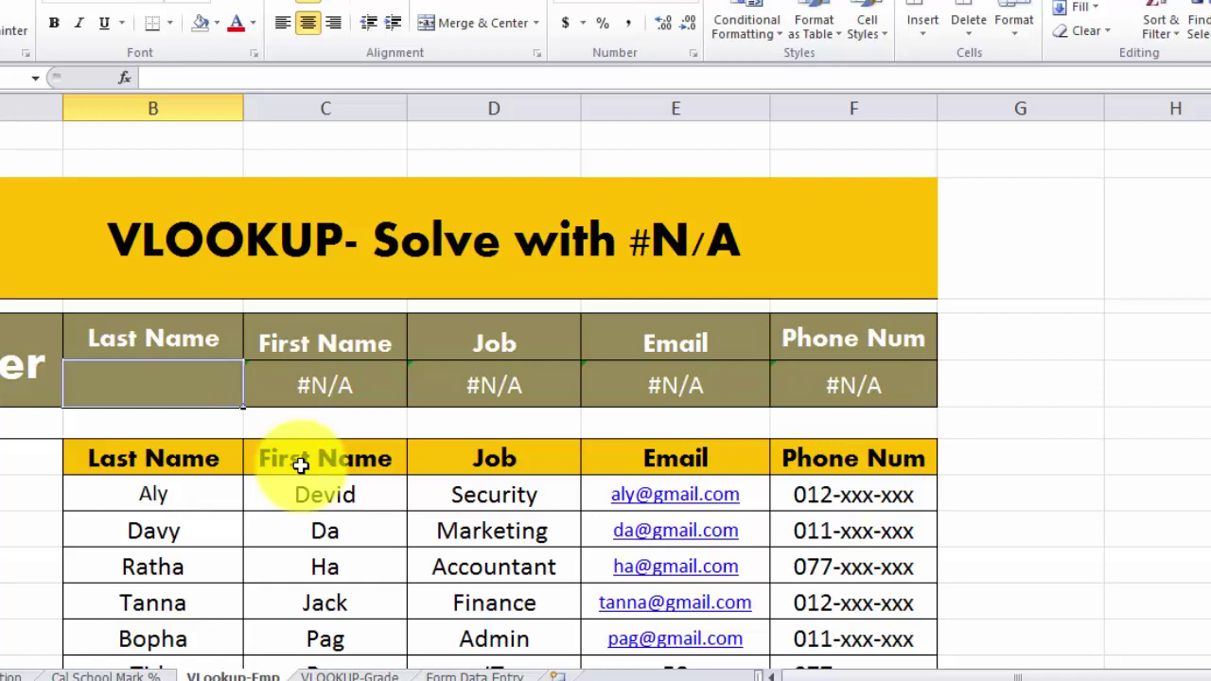
# Enter an employee's last name in B6 so the row fills with their Marketing job, email and phone
pyautogui.write('=')
pyautogui.press('BackSpace')
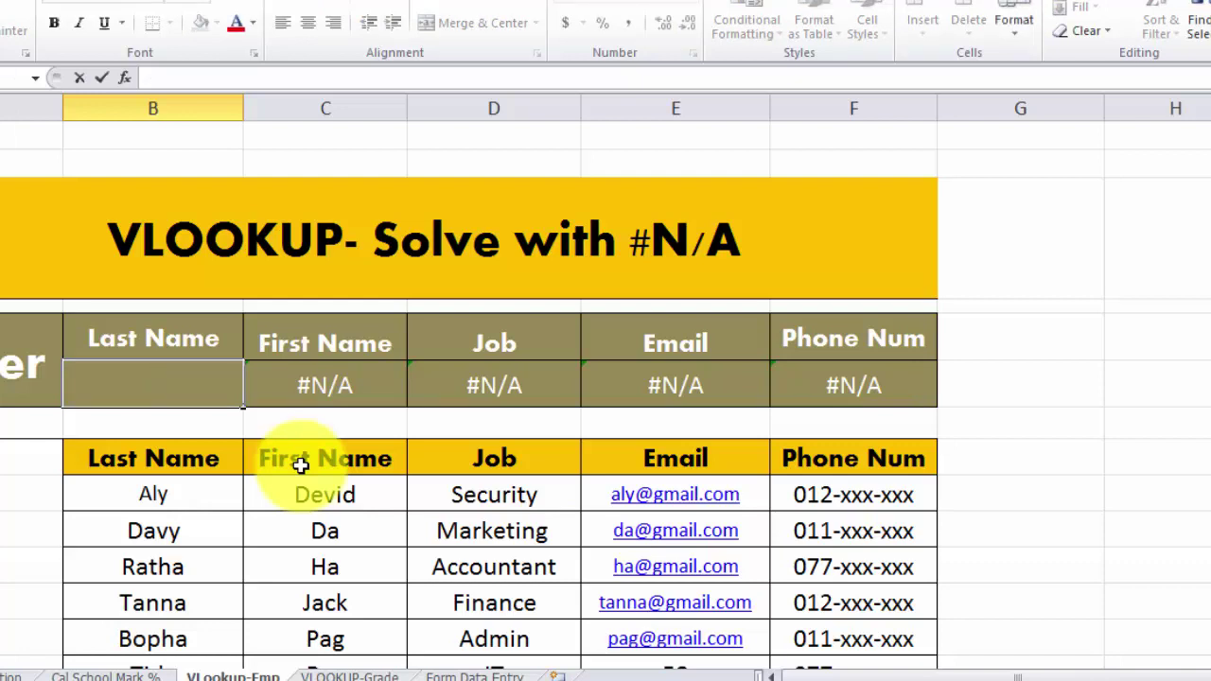
pyautogui.press('Escape')
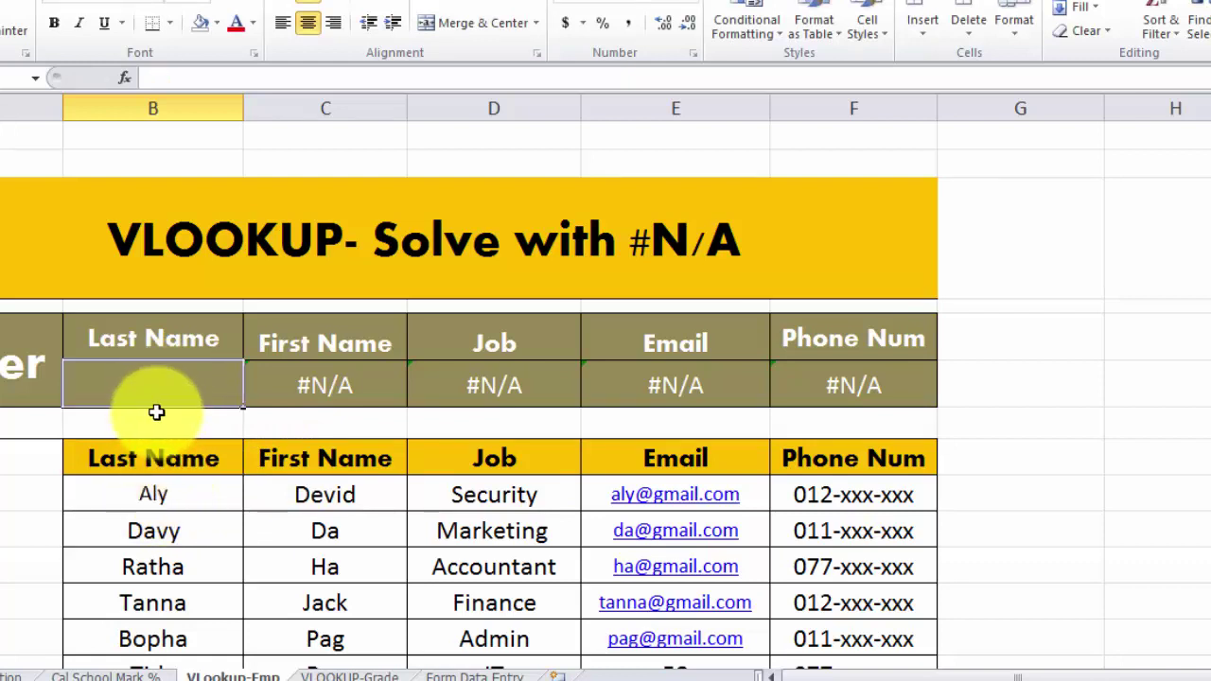
pyautogui.write('davy')
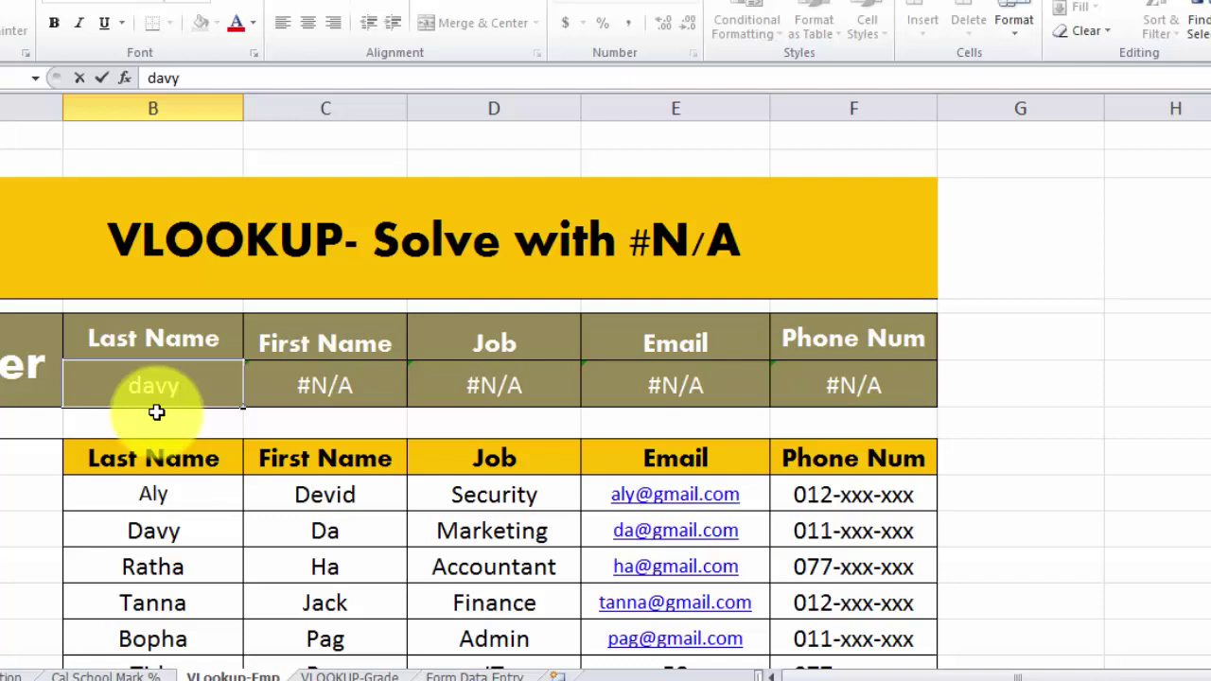
pyautogui.press('Return')
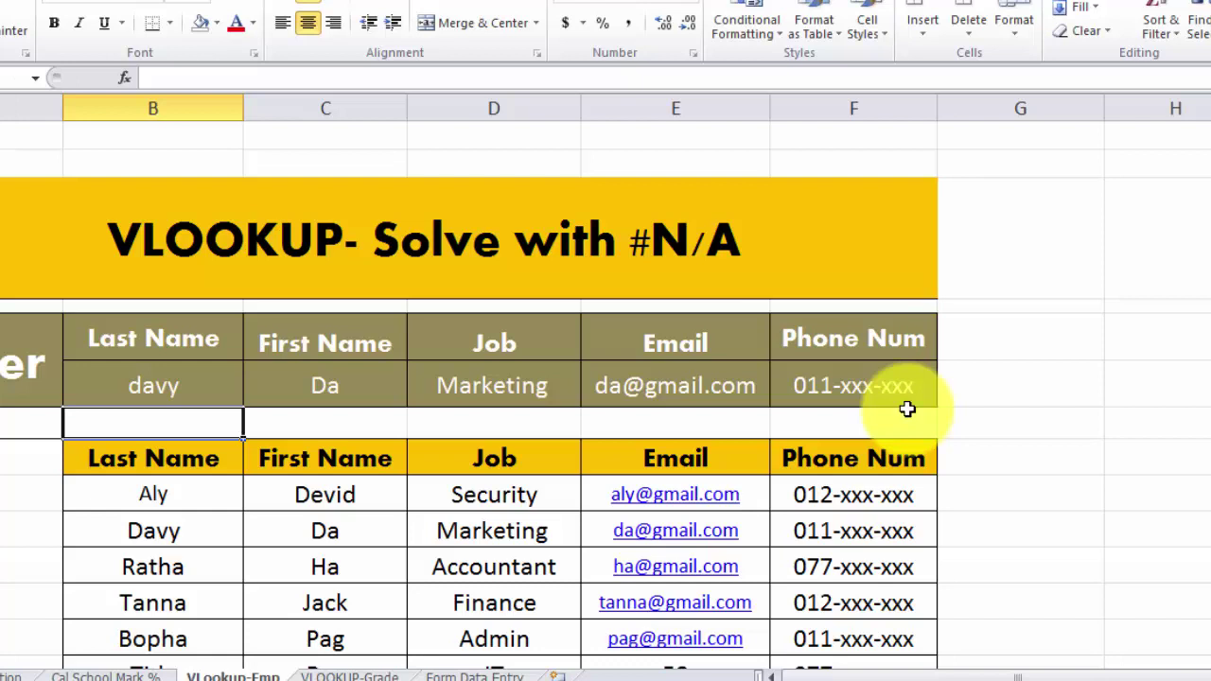
# Delete the last name from B6 again so all lookup results revert to #N/A
pyautogui.click(182, 385)
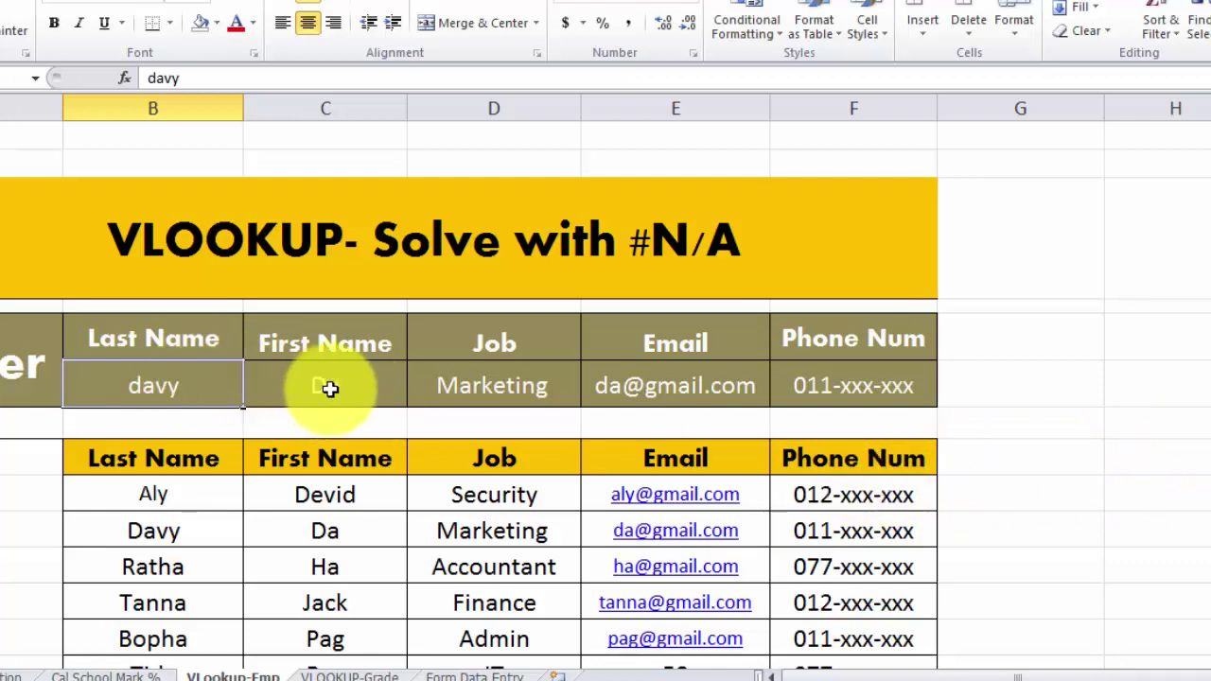
pyautogui.doubleClick(207, 392)
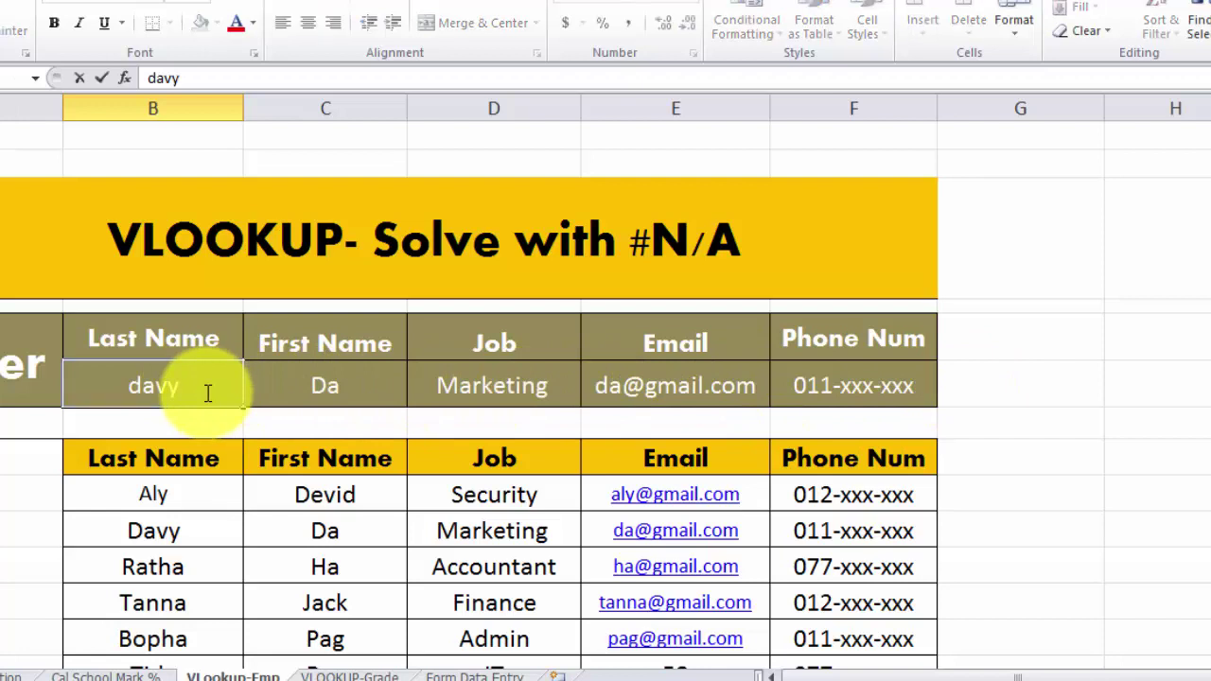
pyautogui.press('BackSpace')
pyautogui.press('BackSpace')
pyautogui.press('BackSpace')
pyautogui.press('BackSpace')
pyautogui.press('Return')
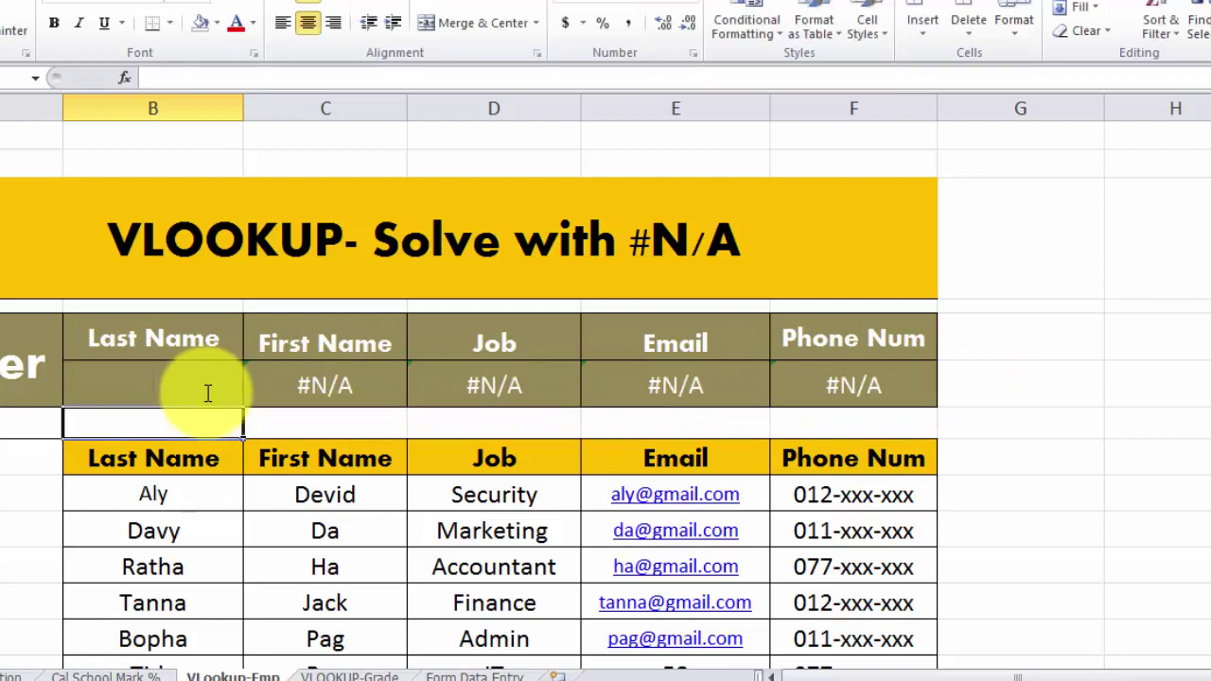
pyautogui.click(322, 384)
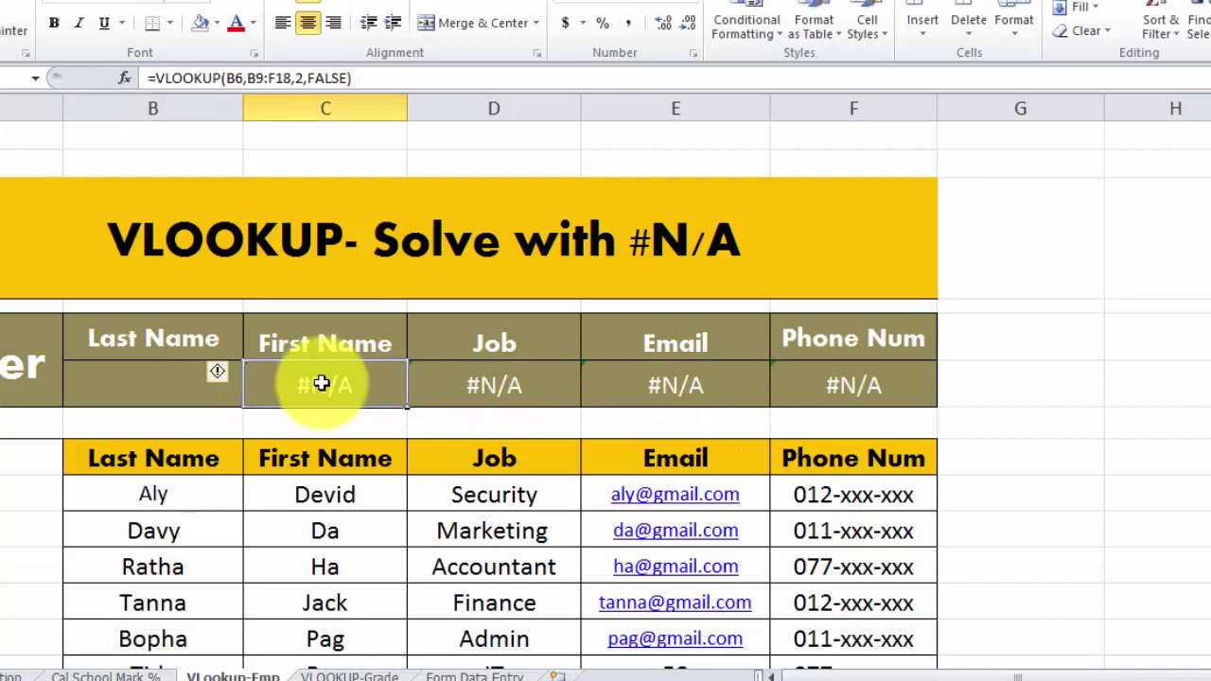
pyautogui.click(157, 78)
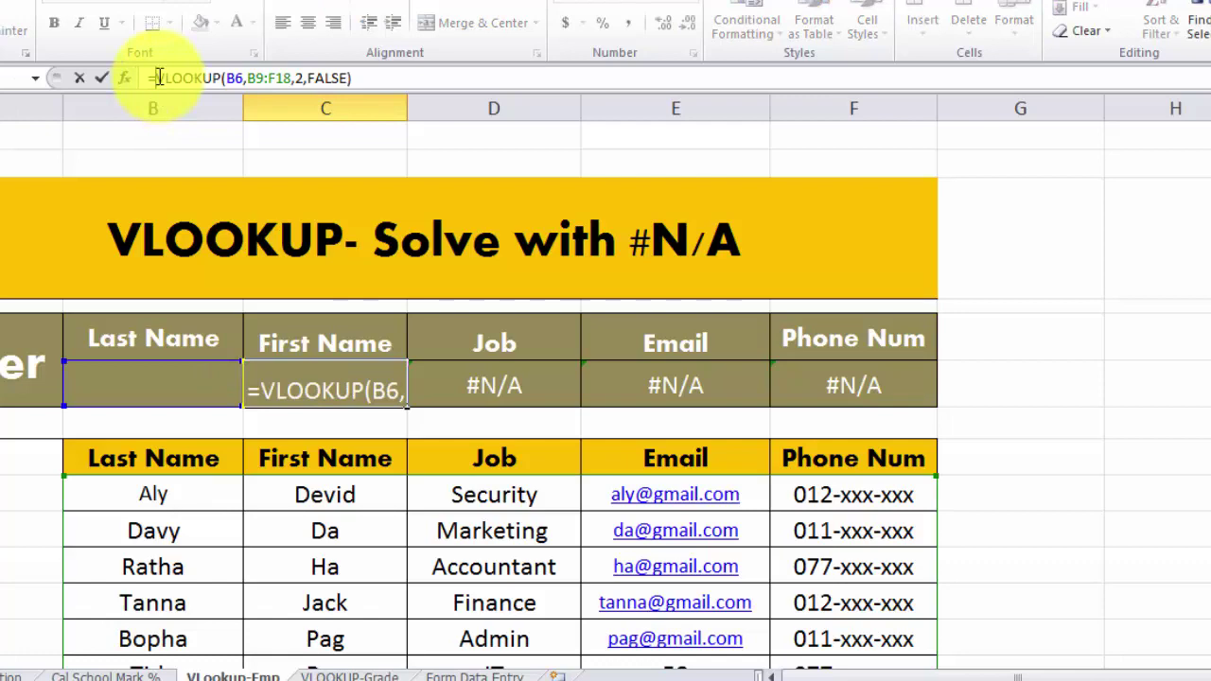
pyautogui.write('I')
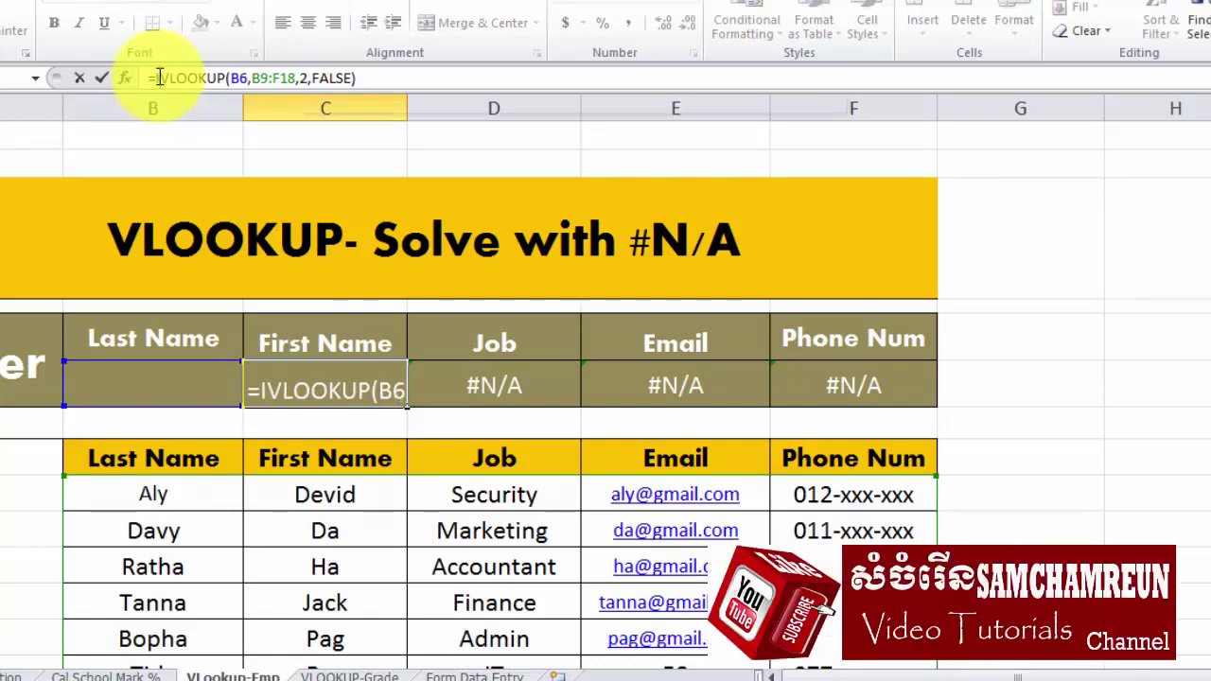
pyautogui.write('F')
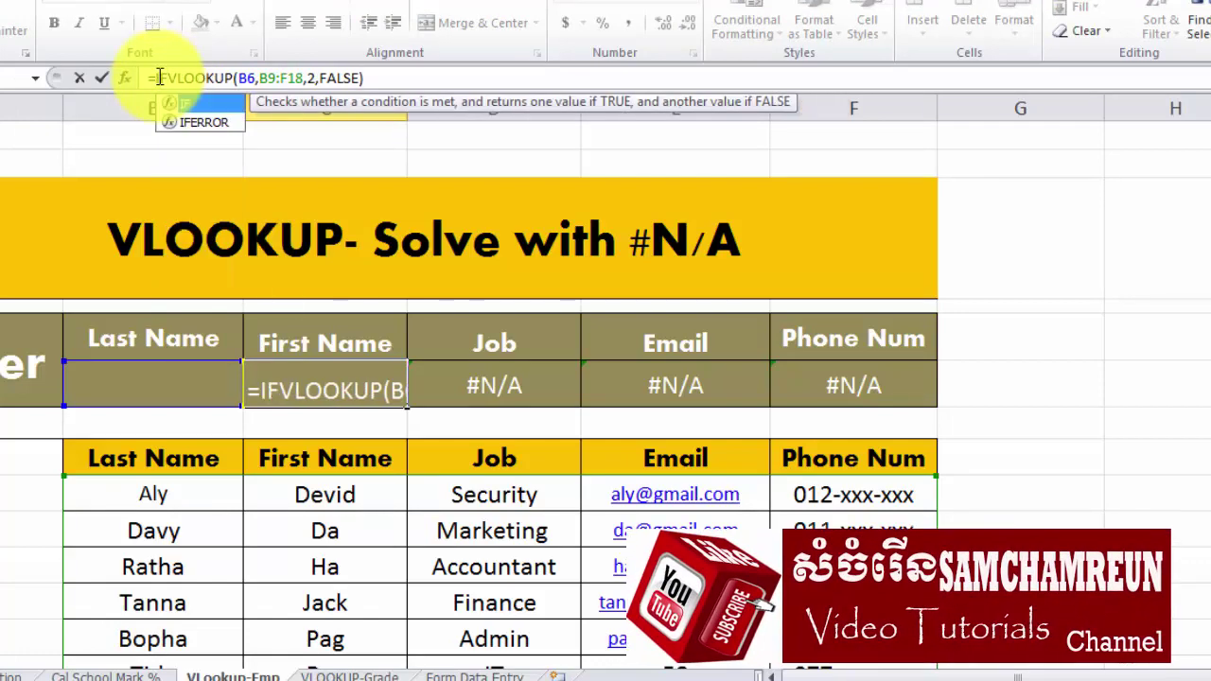
pyautogui.write('Er')
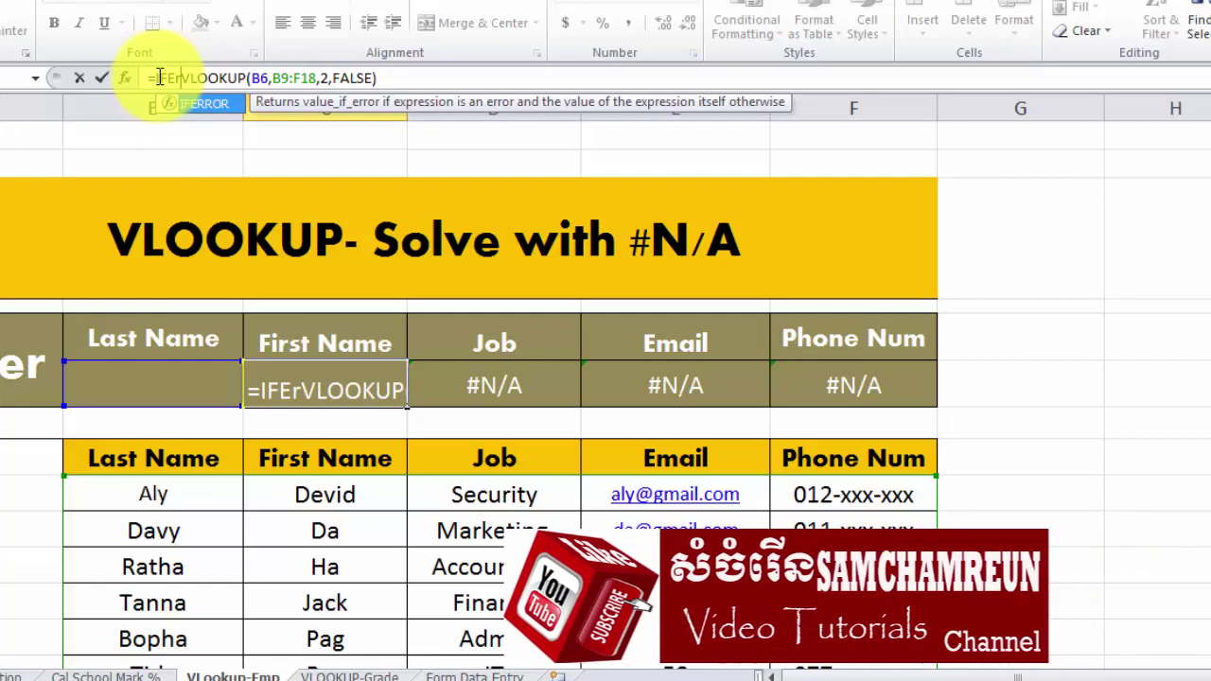
pyautogui.write('ror')
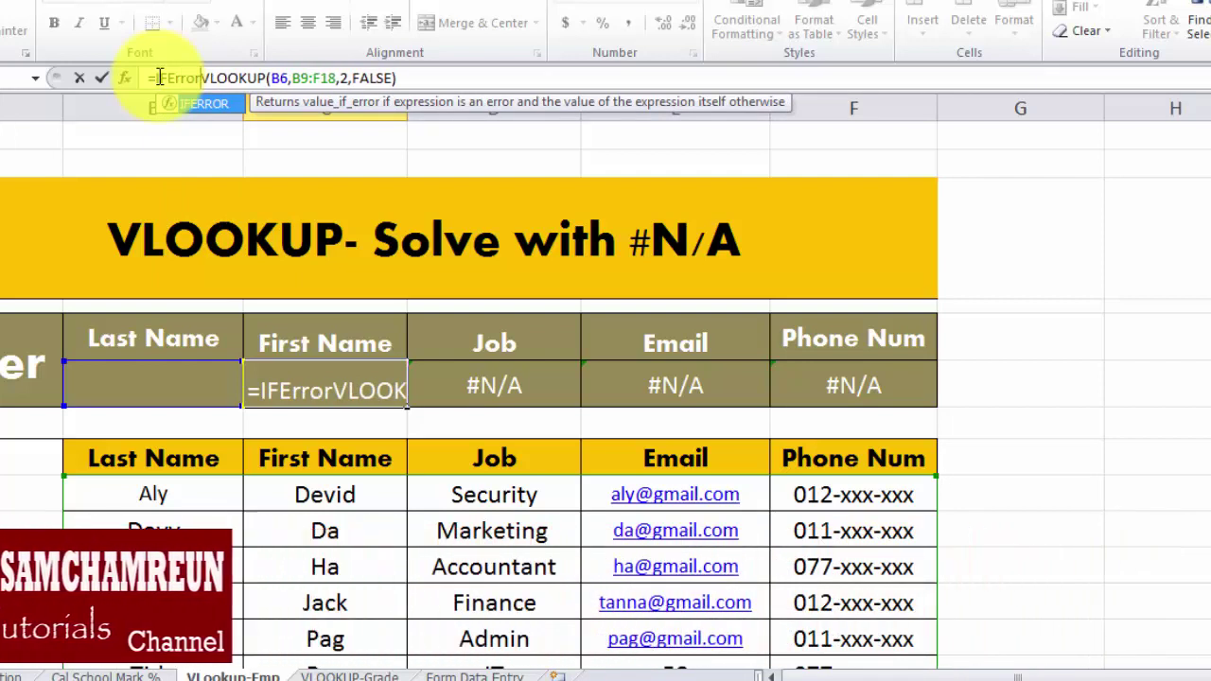
pyautogui.write('(')
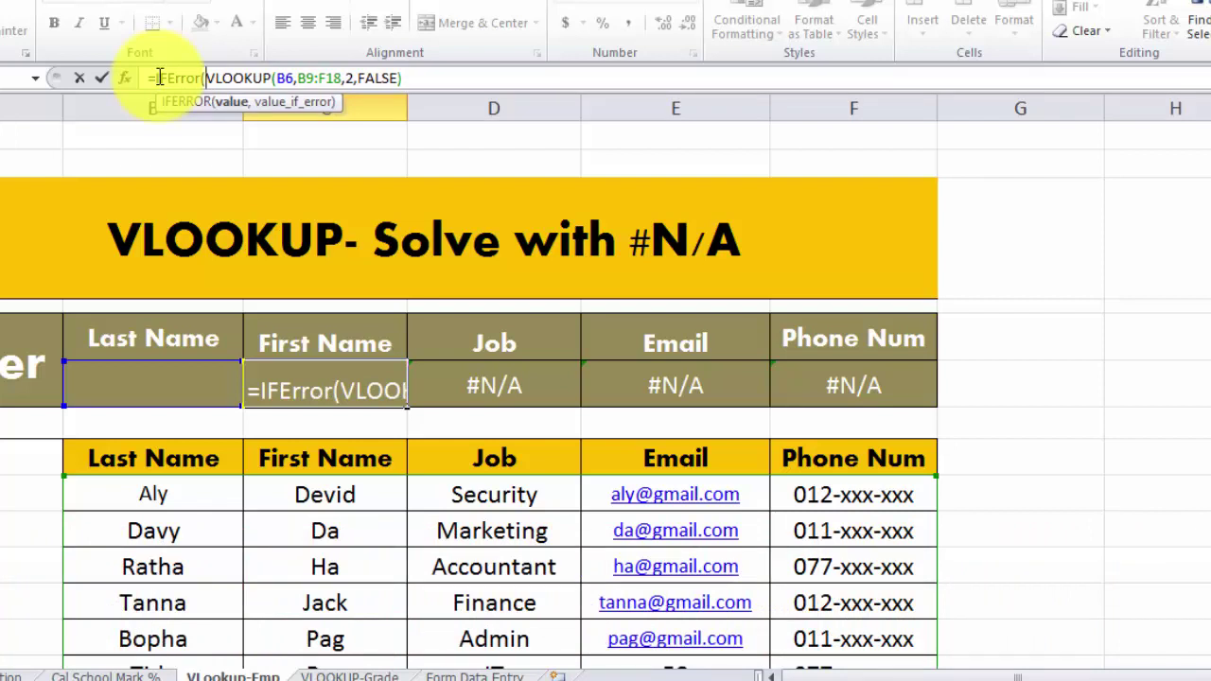
pyautogui.press('BackSpace')
pyautogui.press('BackSpace')
pyautogui.press('BackSpace')
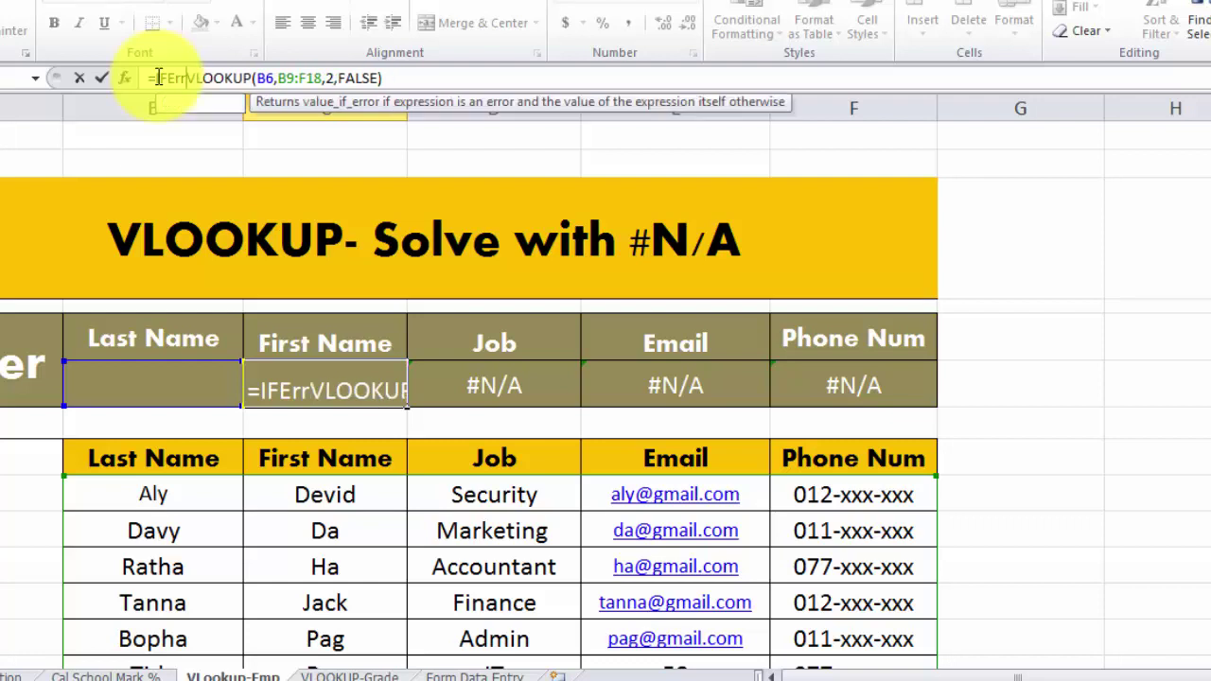
pyautogui.press('BackSpace')
pyautogui.press('BackSpace')
pyautogui.press('BackSpace')
pyautogui.press('BackSpace')
pyautogui.press('BackSpace')
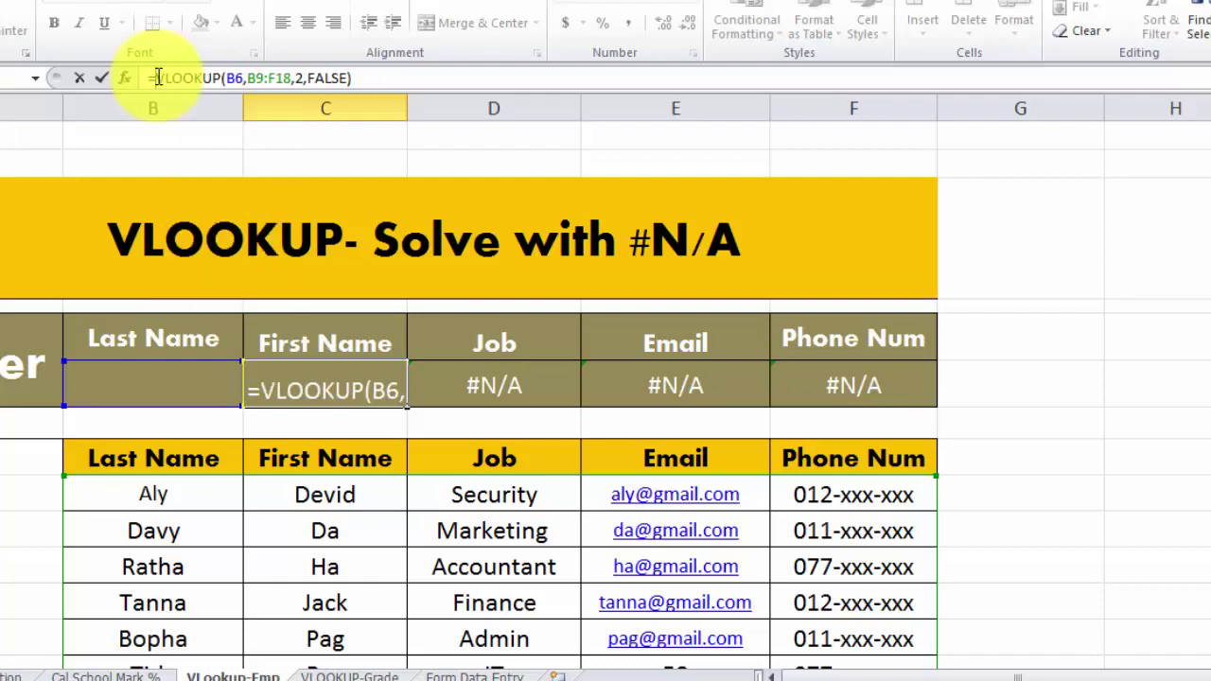
pyautogui.hotkey('ctrl', 'Return')
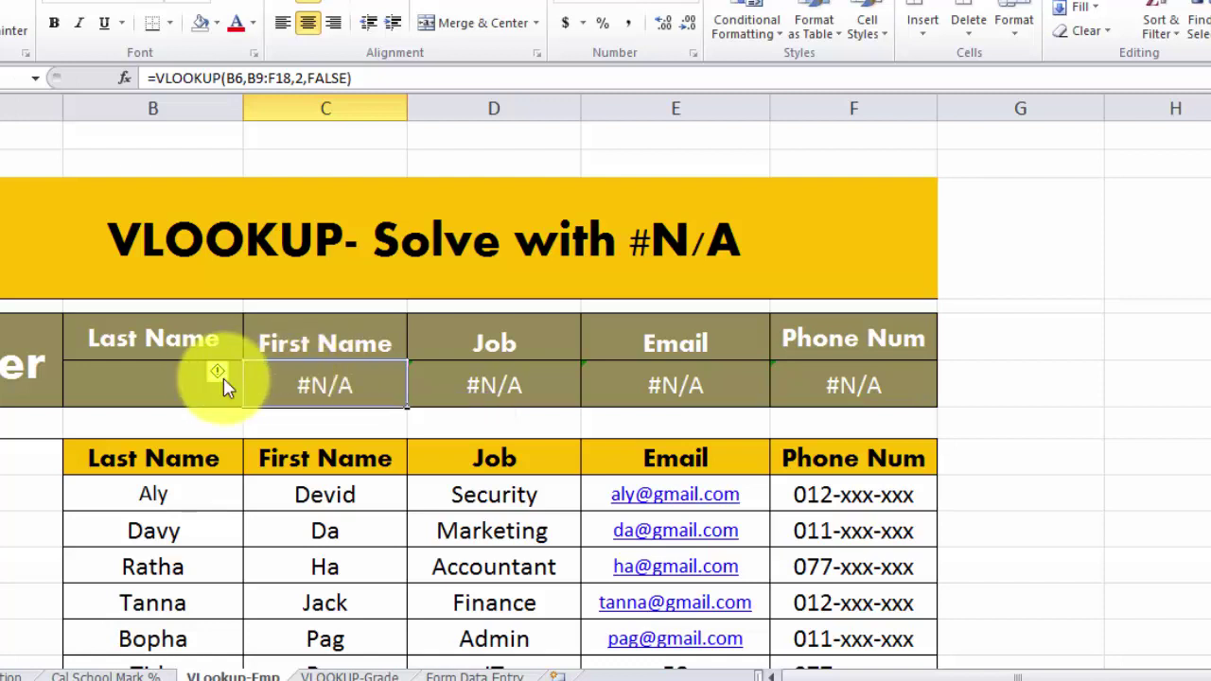
# Review the error-checking options for C6's #N/A, then edit its =VLOOKUP(B6,B9:F18,2,FALSE) formula
pyautogui.click(218, 373)
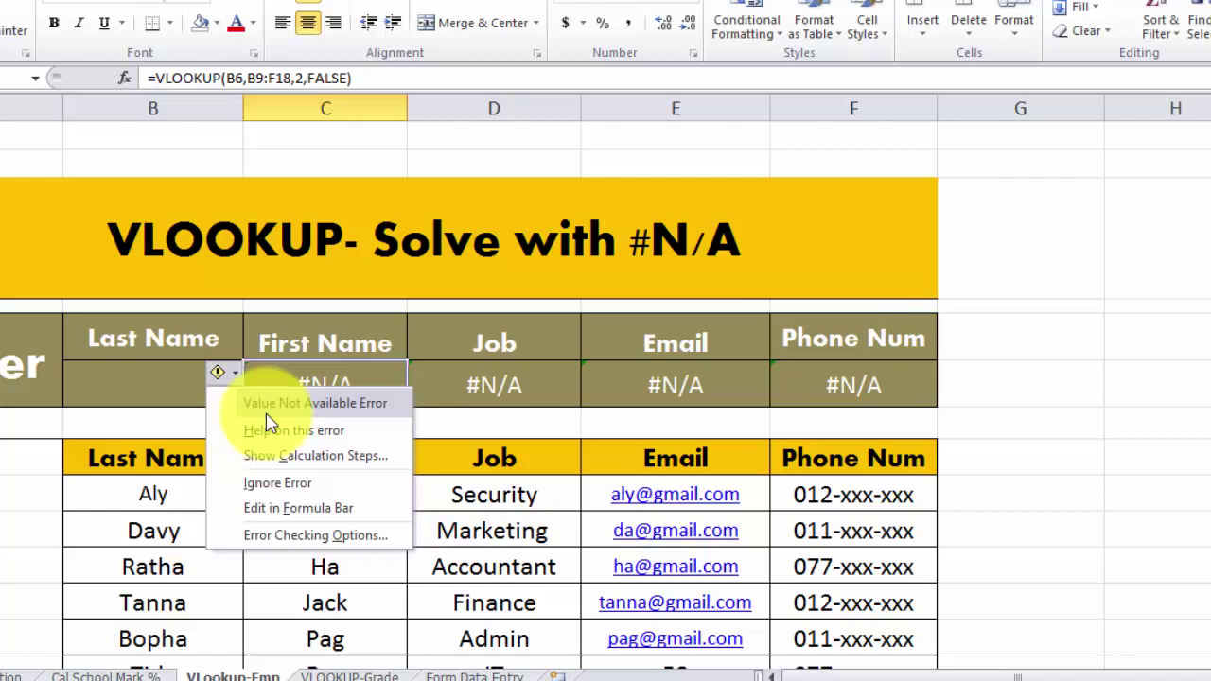
pyautogui.click(157, 78)
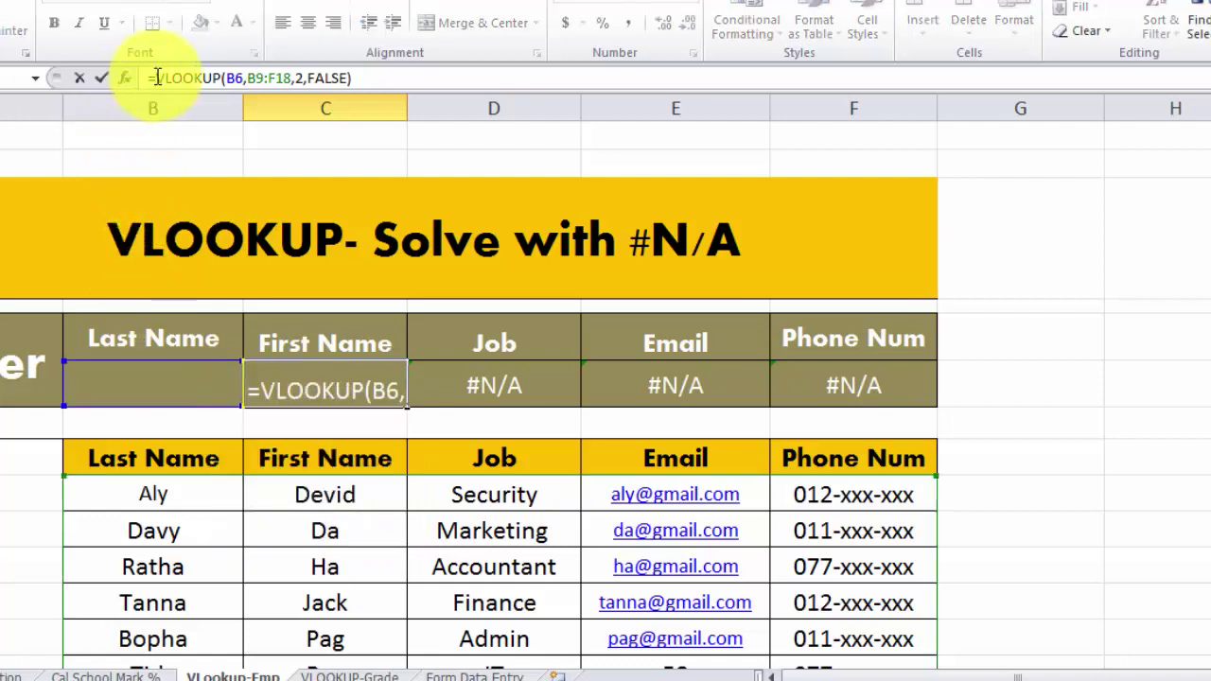
# Rewrite C6 as =IFERROR(VLOOKUP(B6,B9:F18,2,FALSE),0) so First Name shows 0
pyautogui.write('I')
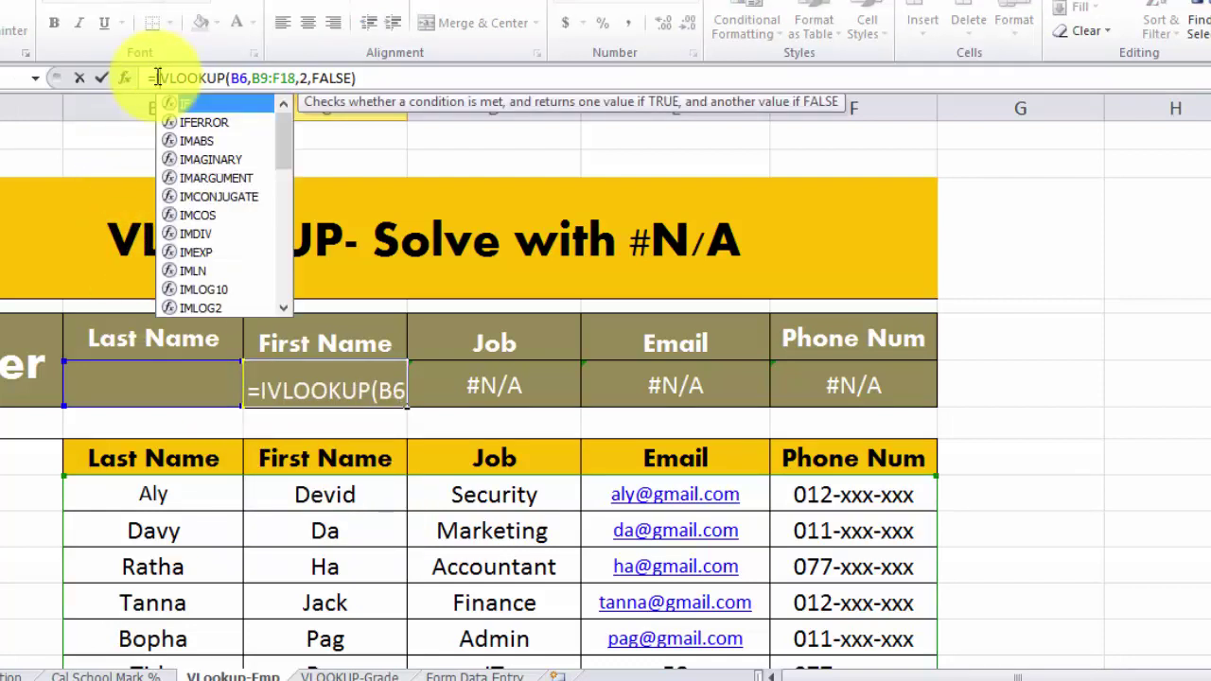
pyautogui.write('f')
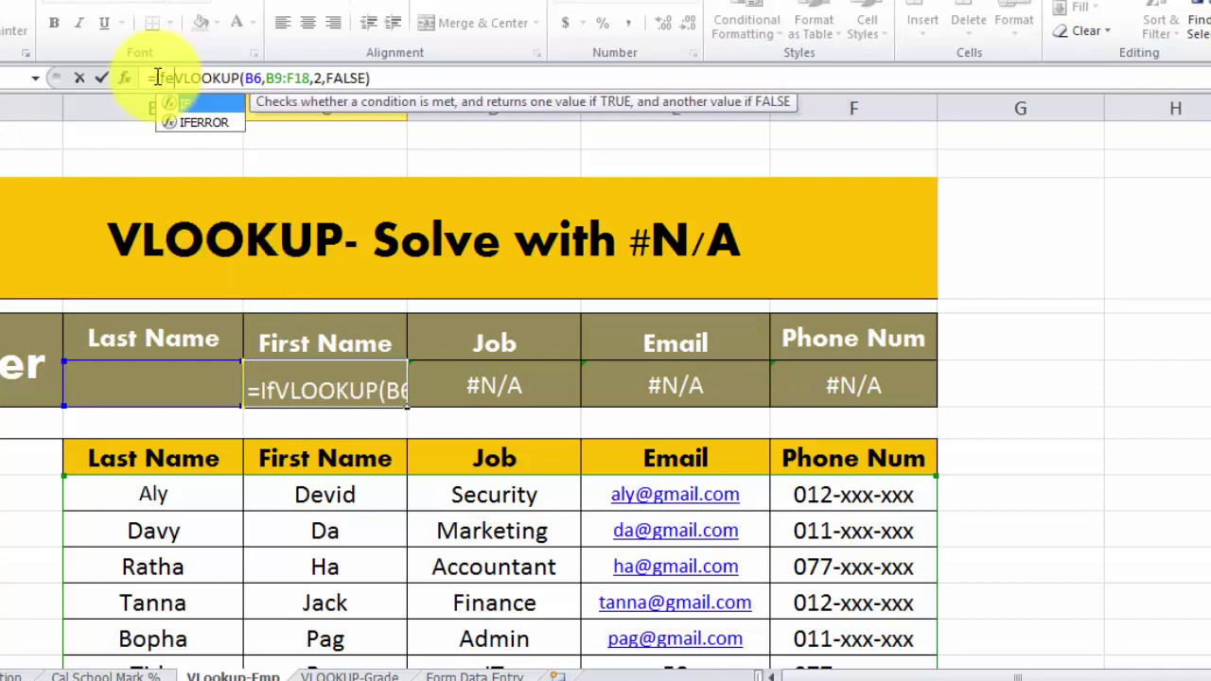
pyautogui.write('erroe')
pyautogui.press('BackSpace')
pyautogui.write('r')
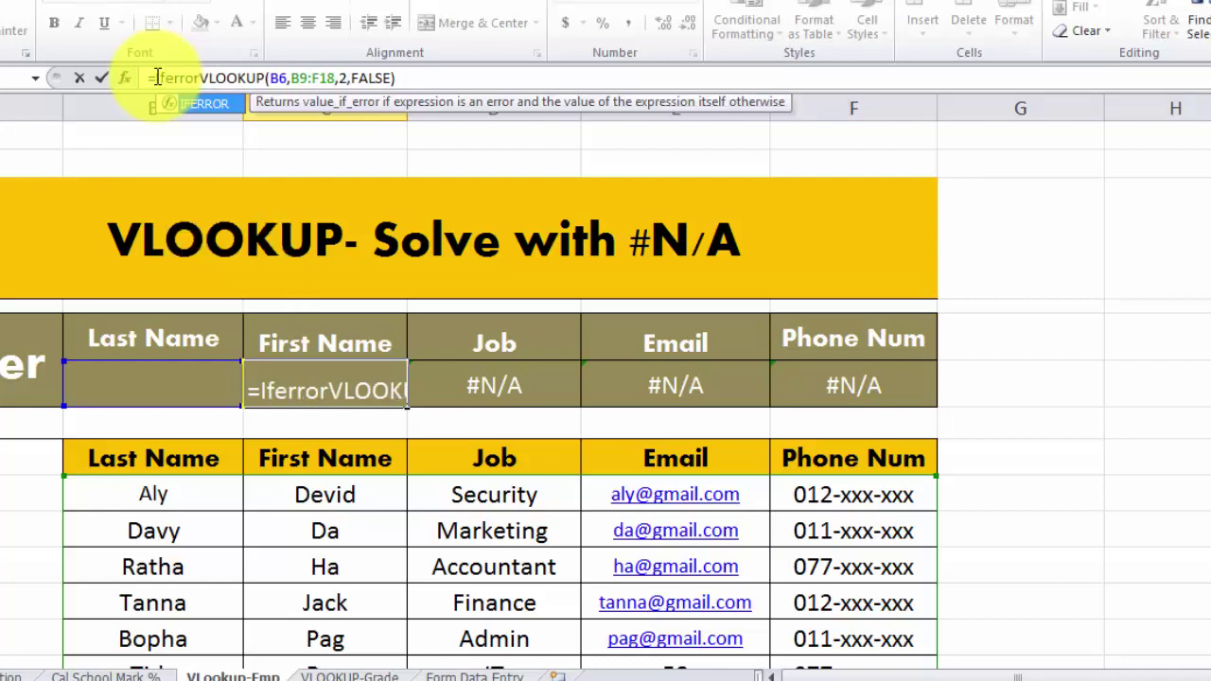
pyautogui.write('(')
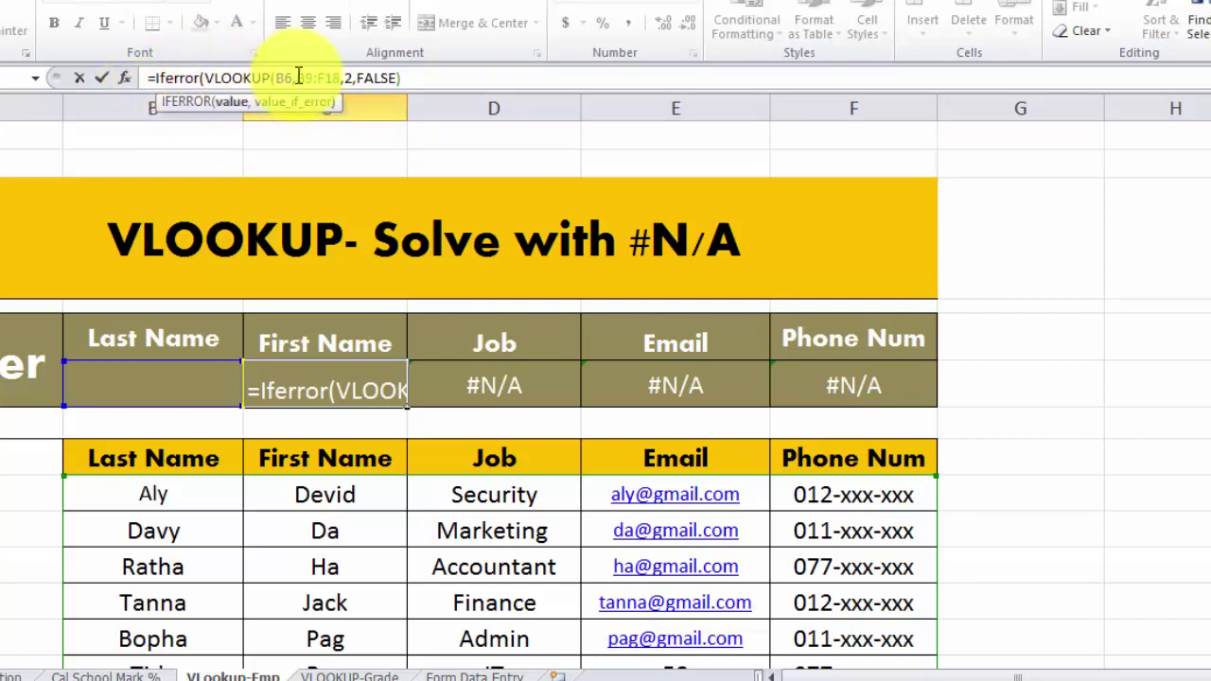
pyautogui.click(206, 77)
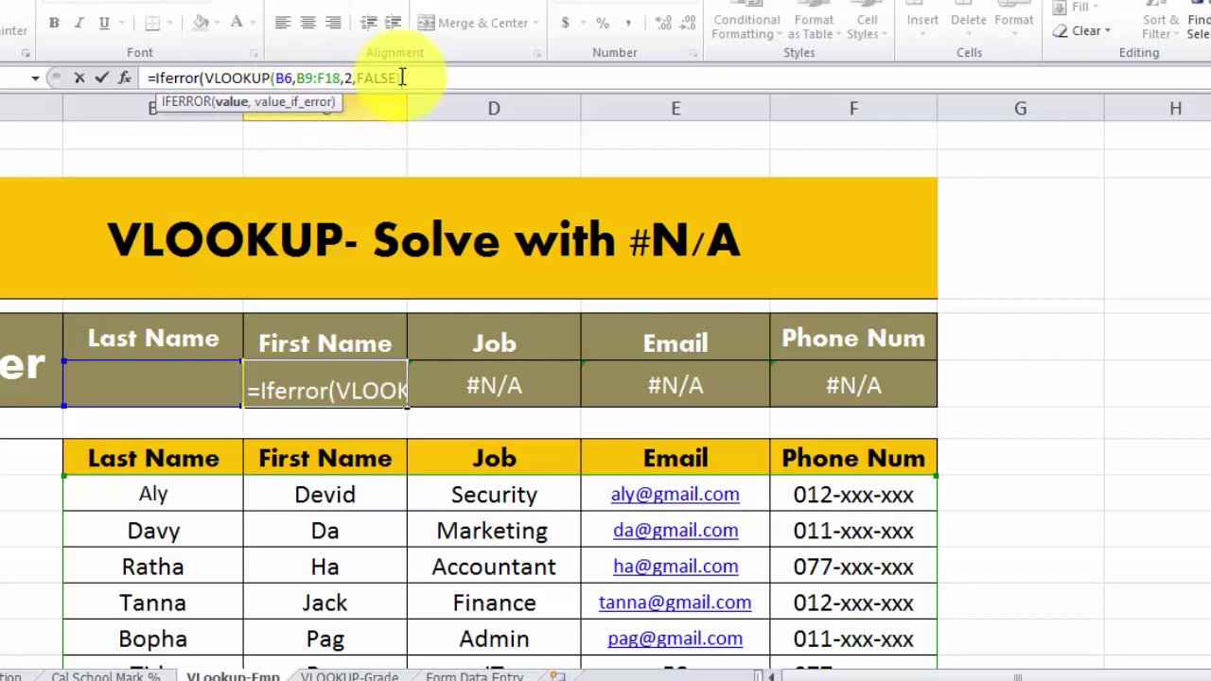
pyautogui.click(411, 79)
pyautogui.write(',0')
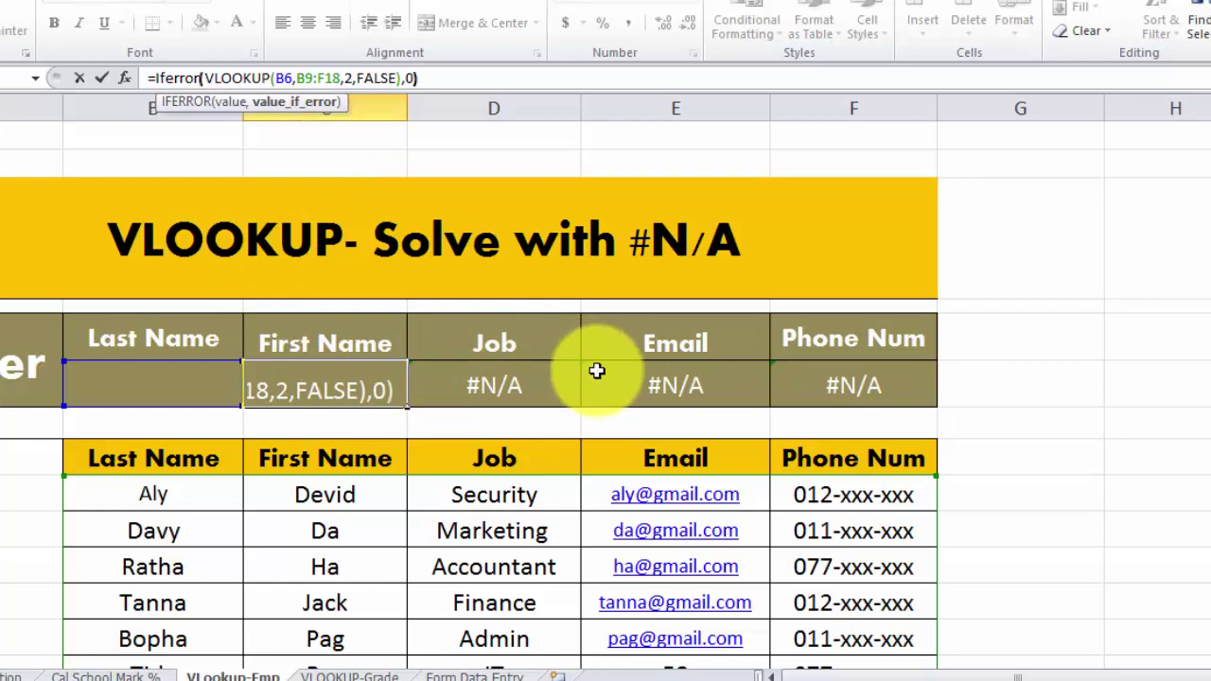
pyautogui.press('Return')
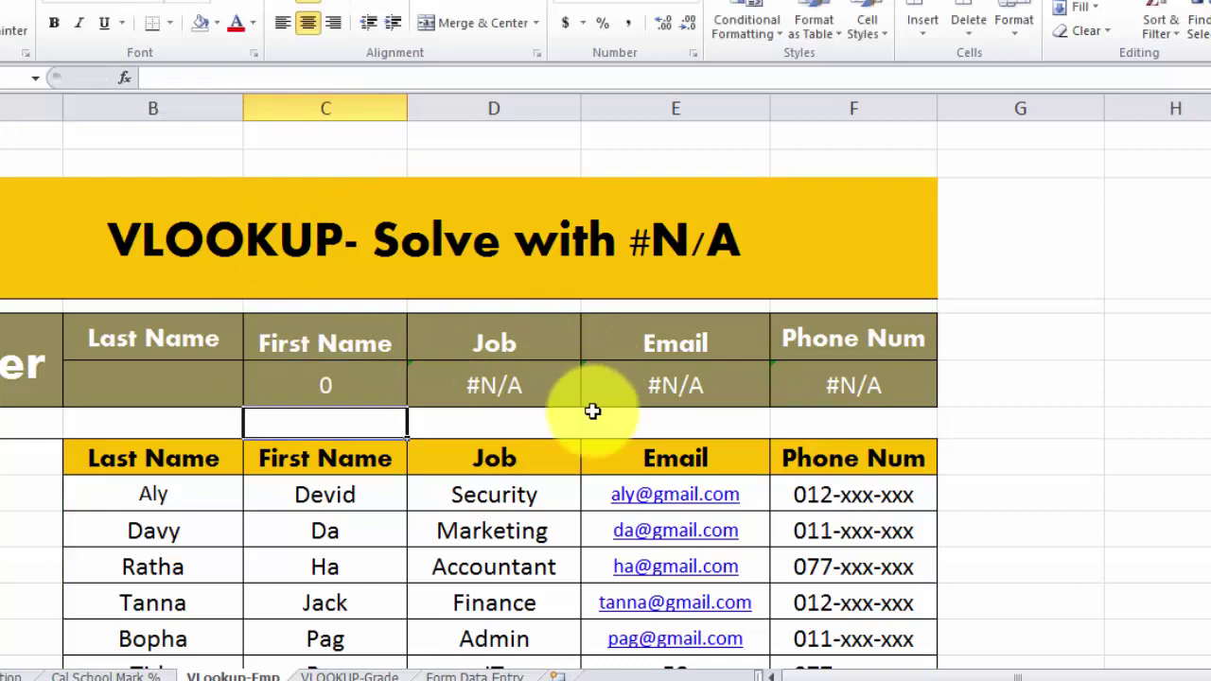
# Wrap the Job lookup formula in D6 with IFERROR(...,0) so it shows 0
pyautogui.click(342, 394)
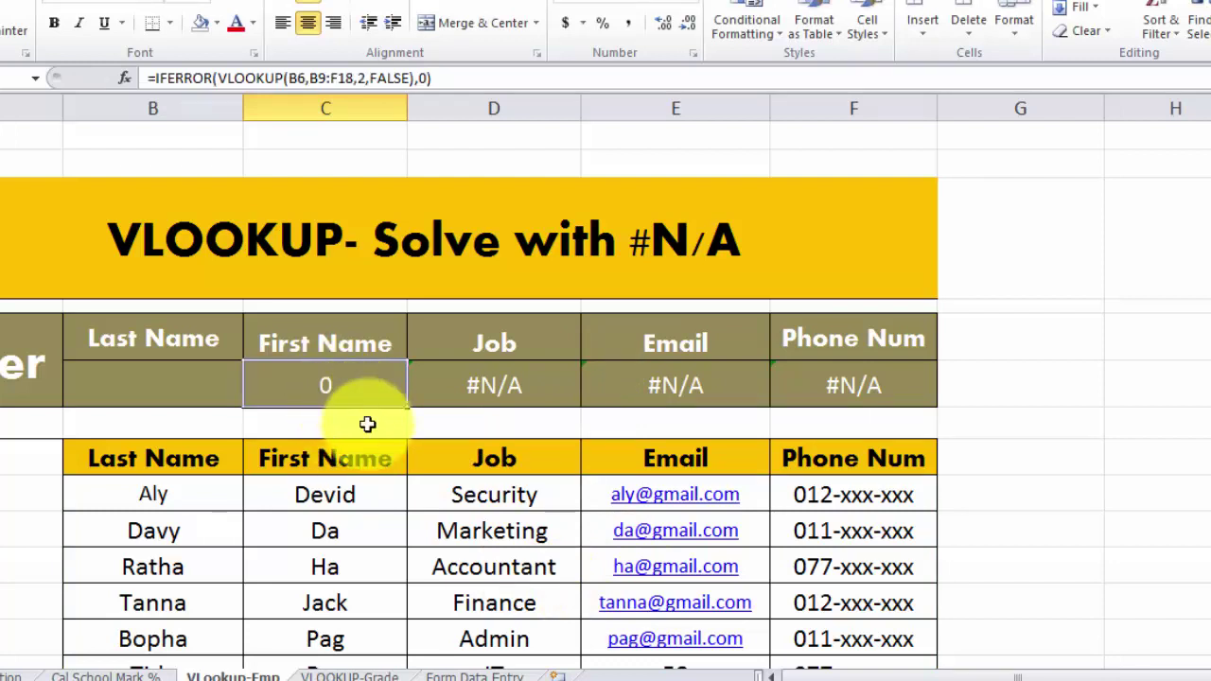
pyautogui.click(503, 381)
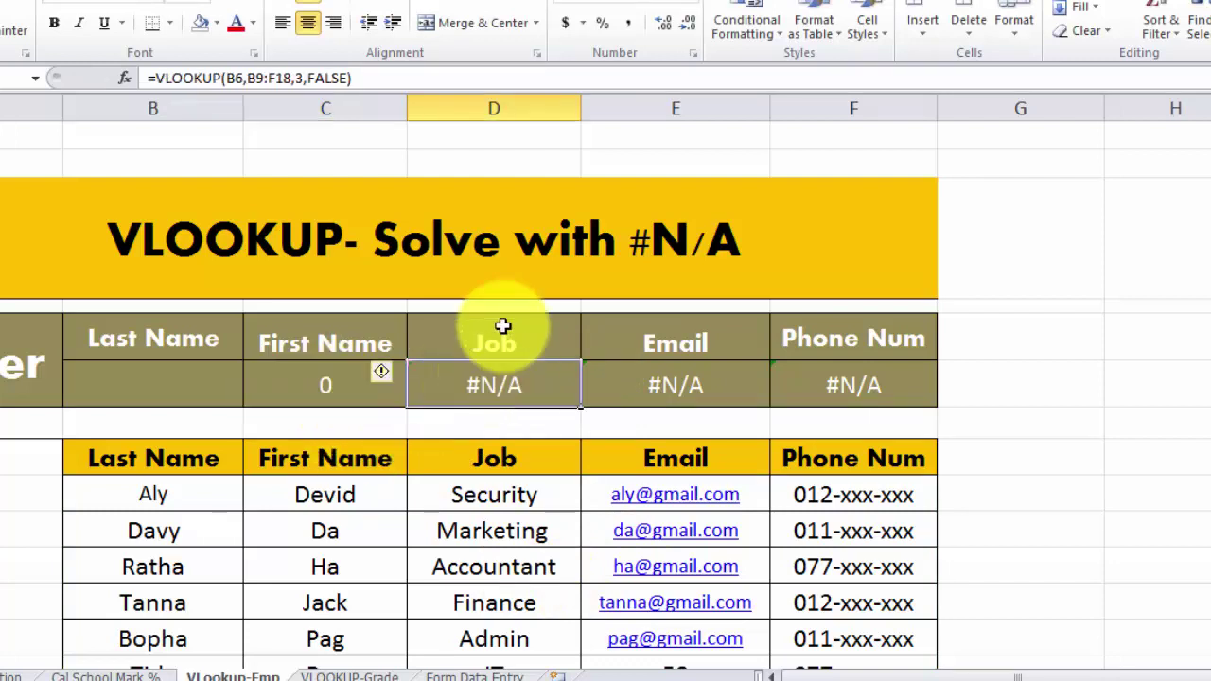
pyautogui.click(159, 78)
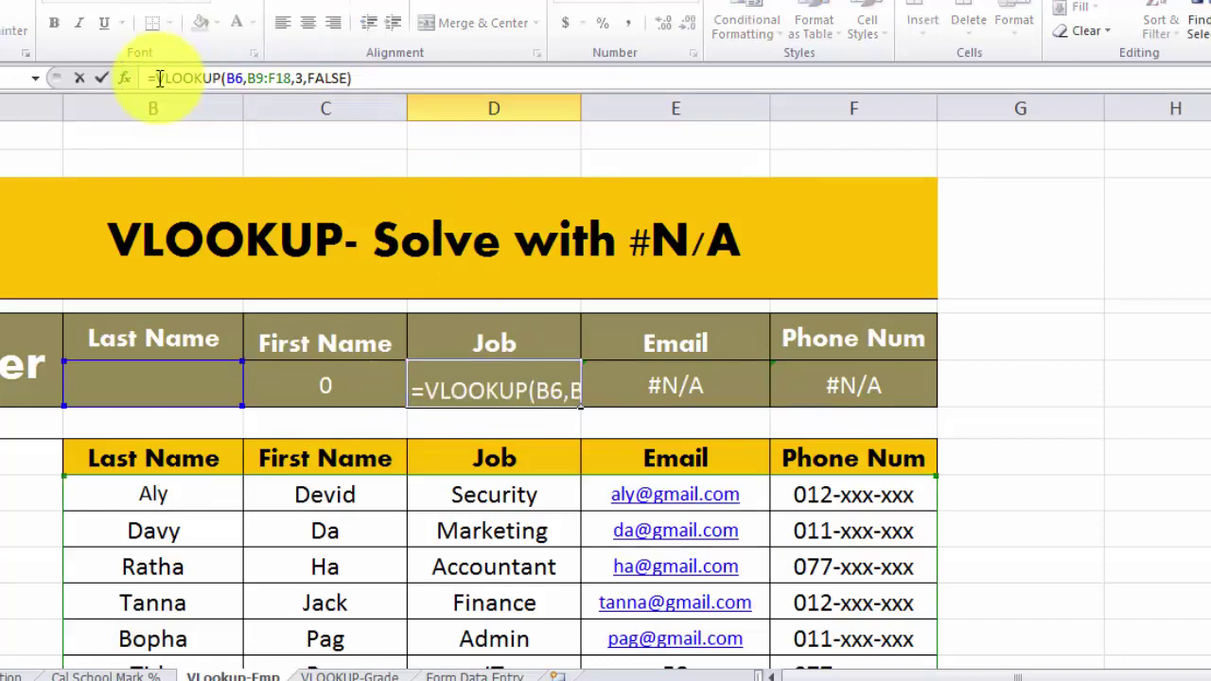
pyautogui.write('If')
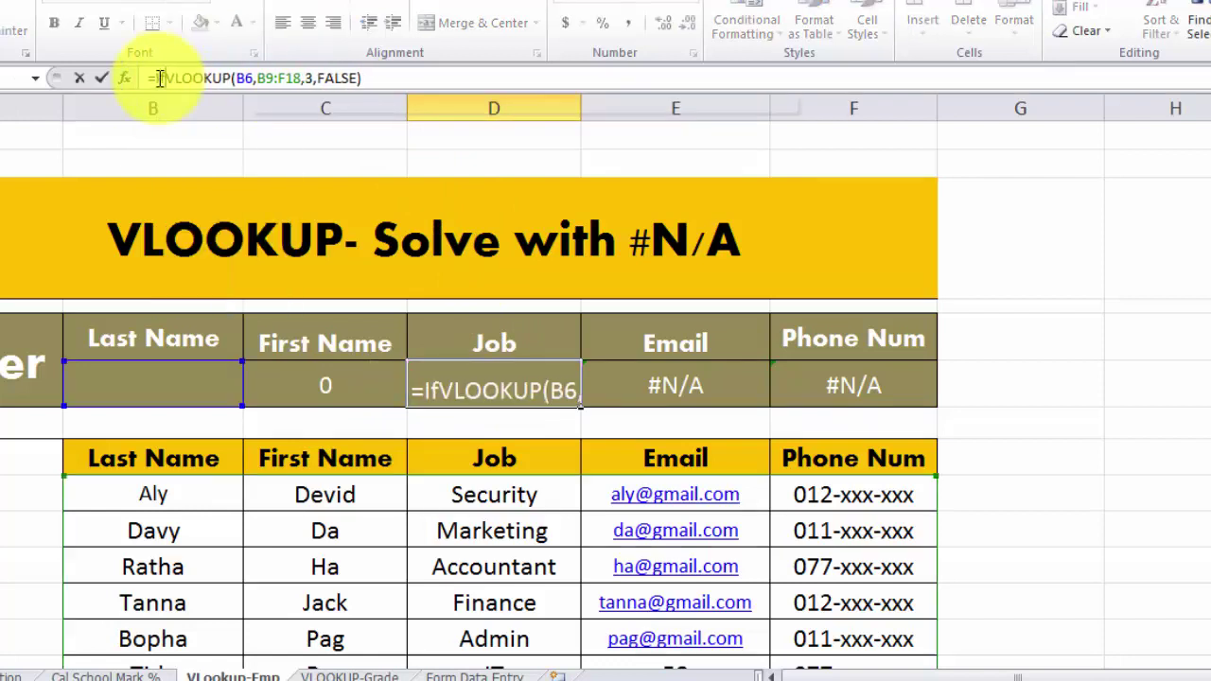
pyautogui.write('error')
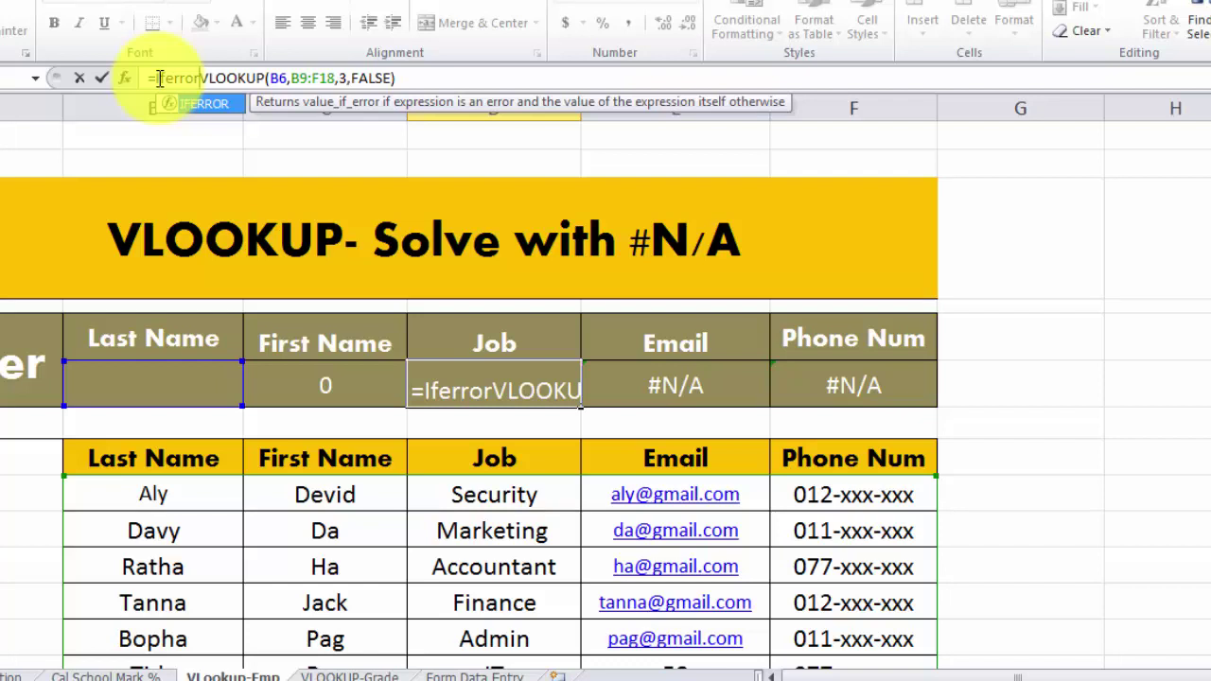
pyautogui.write('(')
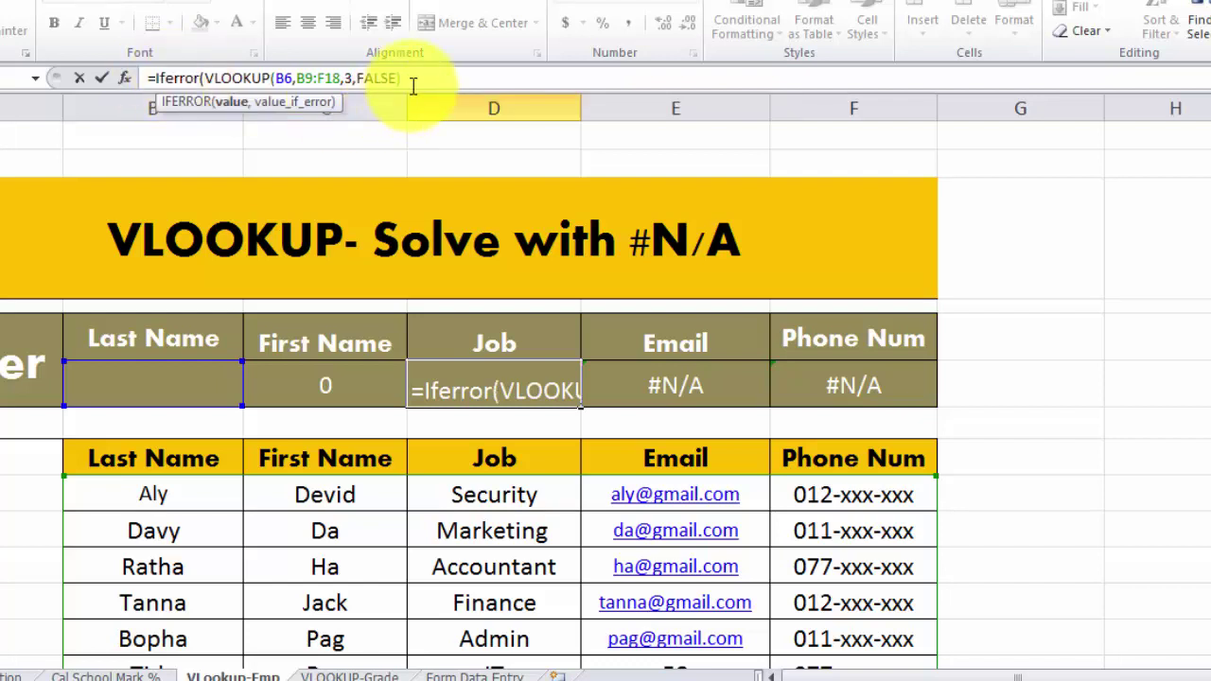
pyautogui.click(413, 85)
pyautogui.write(',')
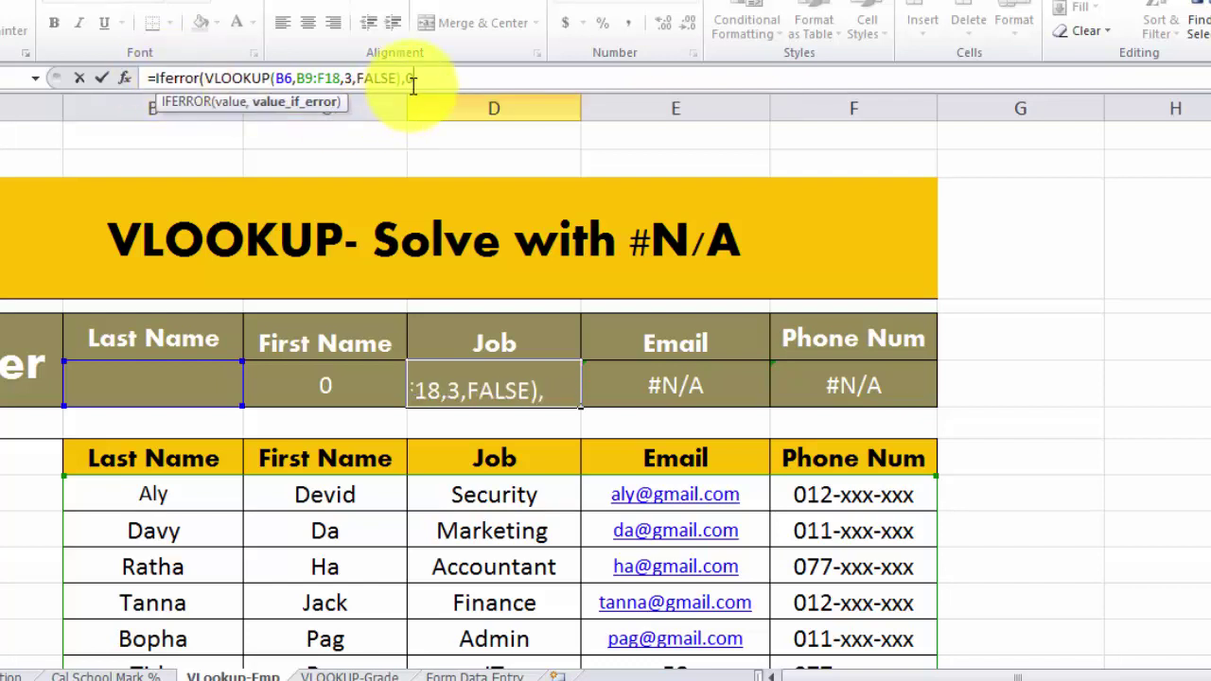
pyautogui.write('0')
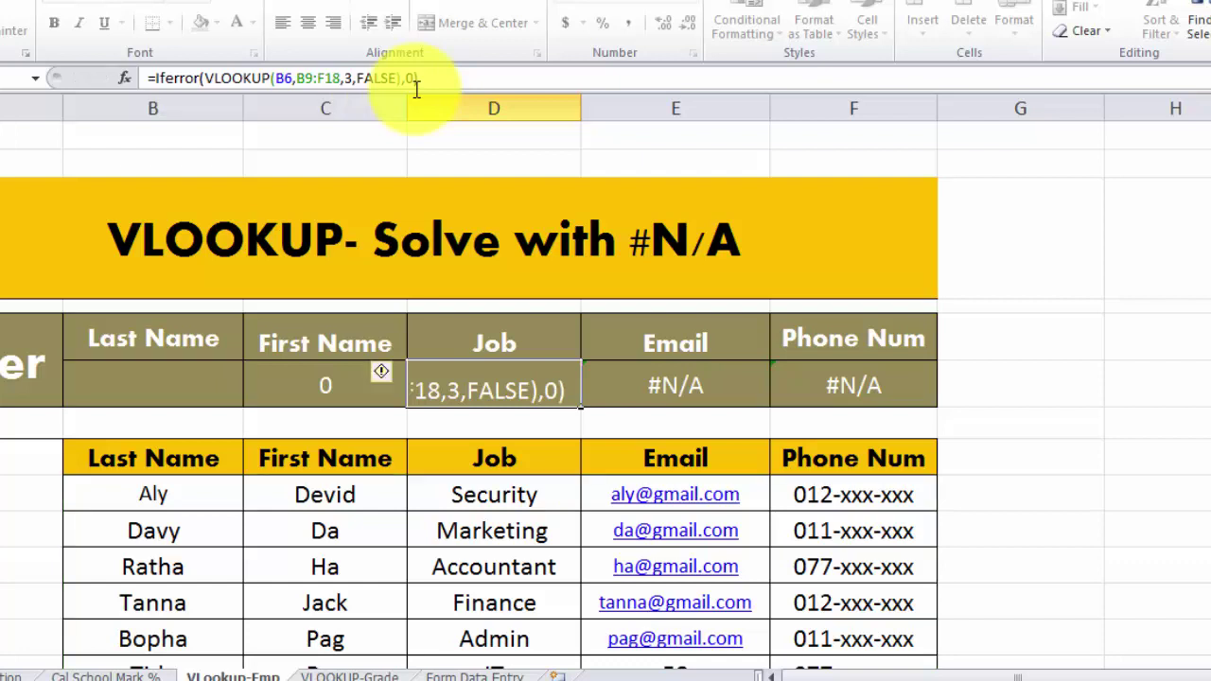
pyautogui.press('Return')
# Wrap the Email lookup in E6 as =IFERROR(VLOOKUP(B6,B9:F18,4,FALSE),0)
pyautogui.click(685, 371)
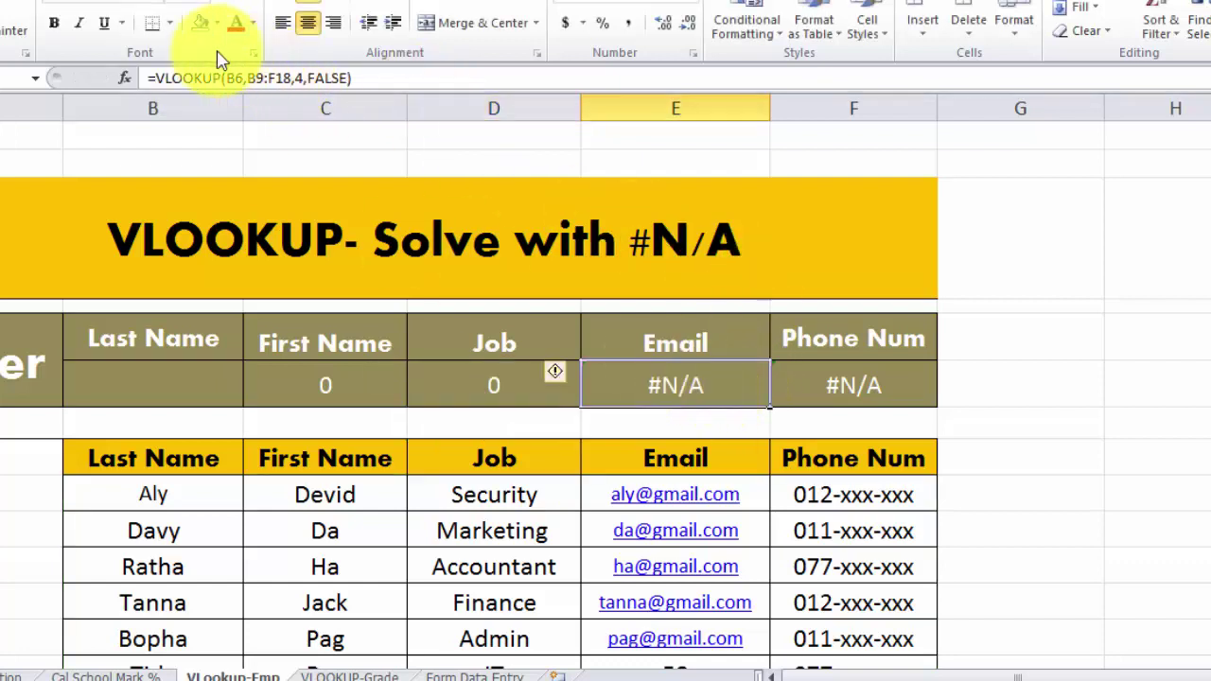
pyautogui.click(157, 77)
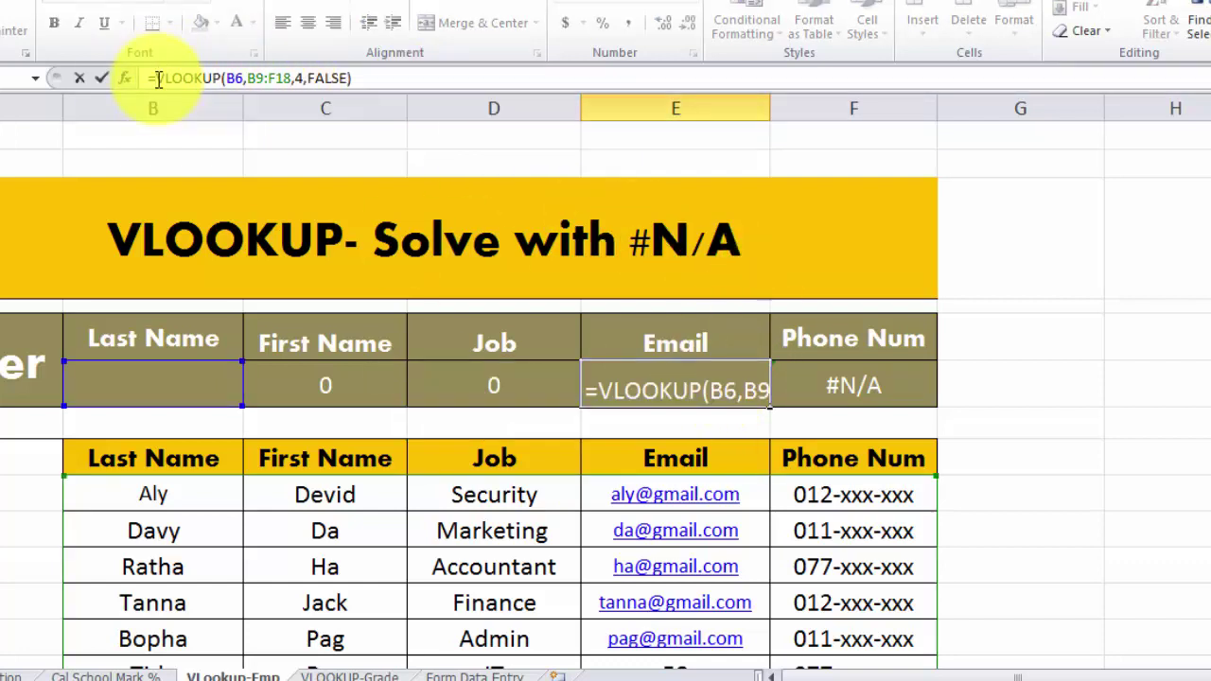
pyautogui.write('If')
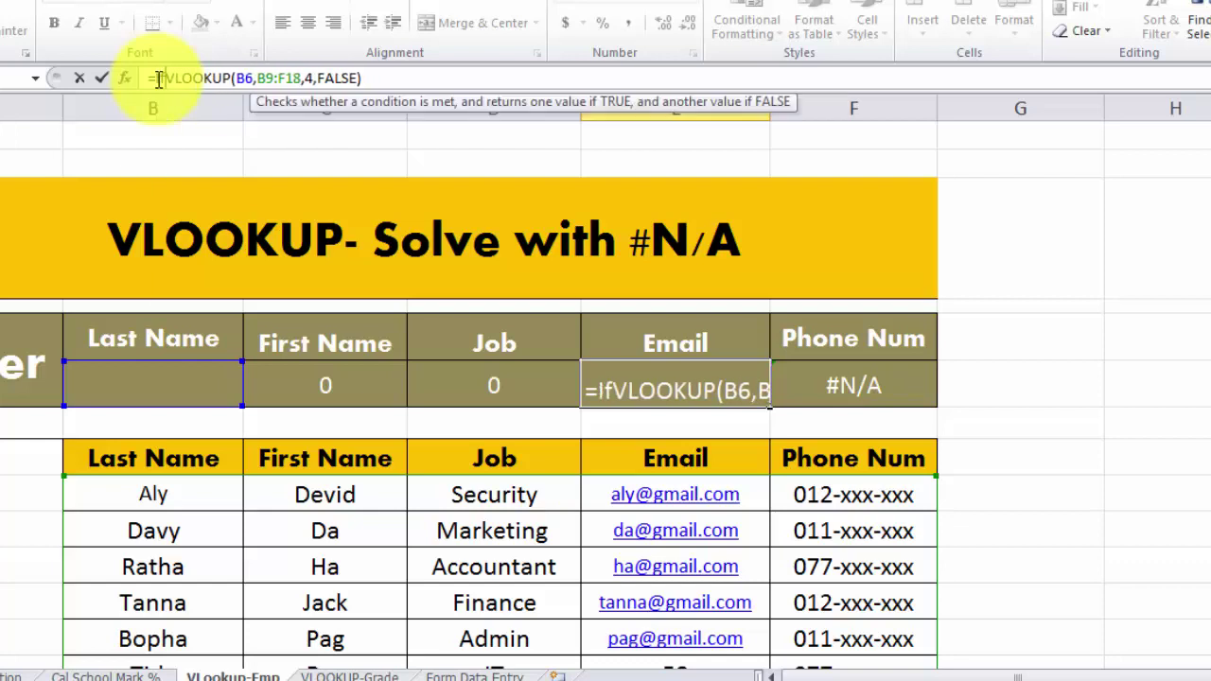
pyautogui.write('error')
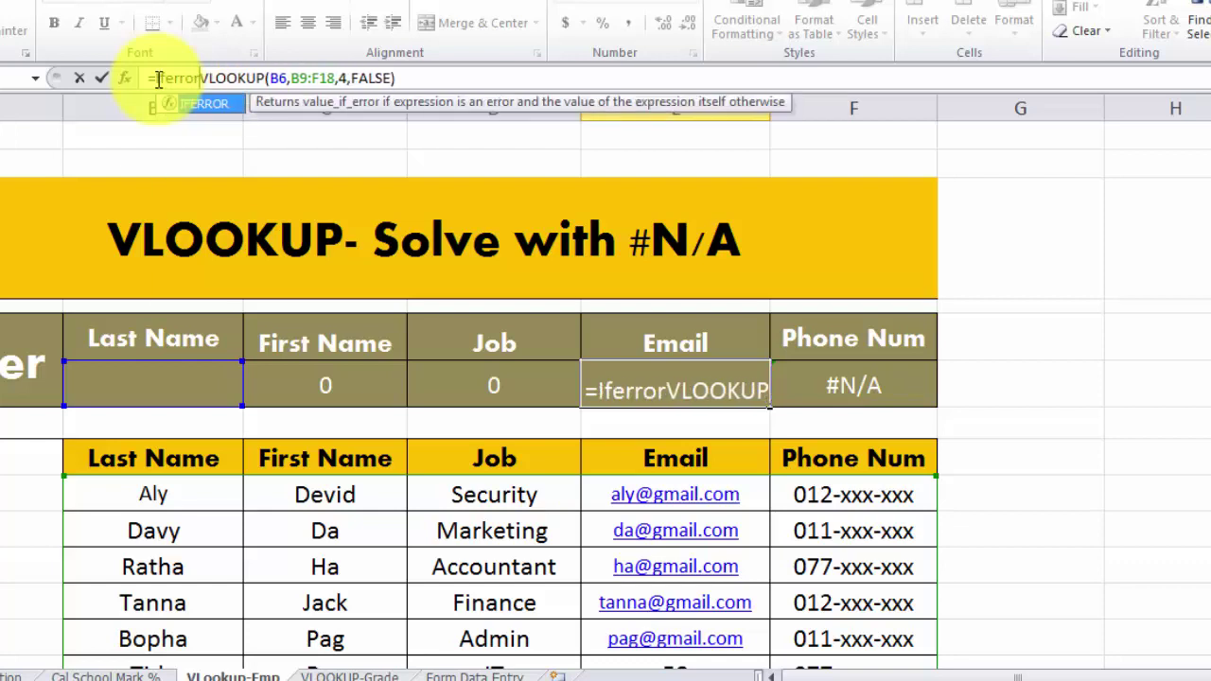
pyautogui.write('(')
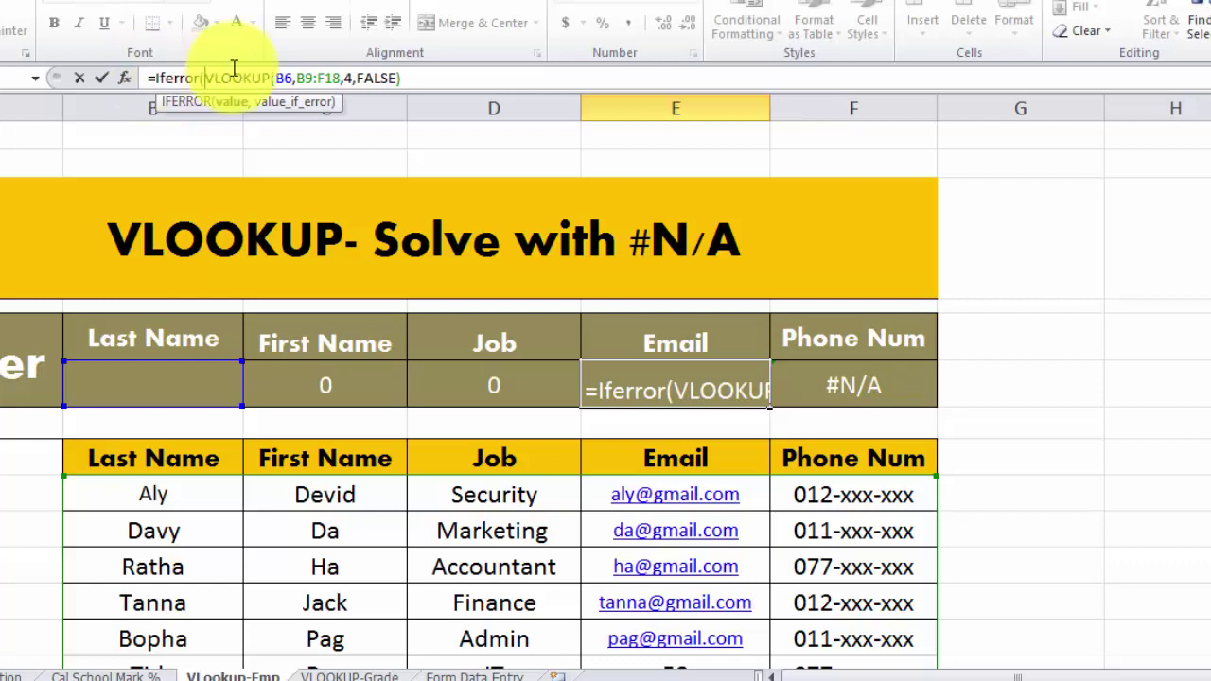
pyautogui.click(419, 83)
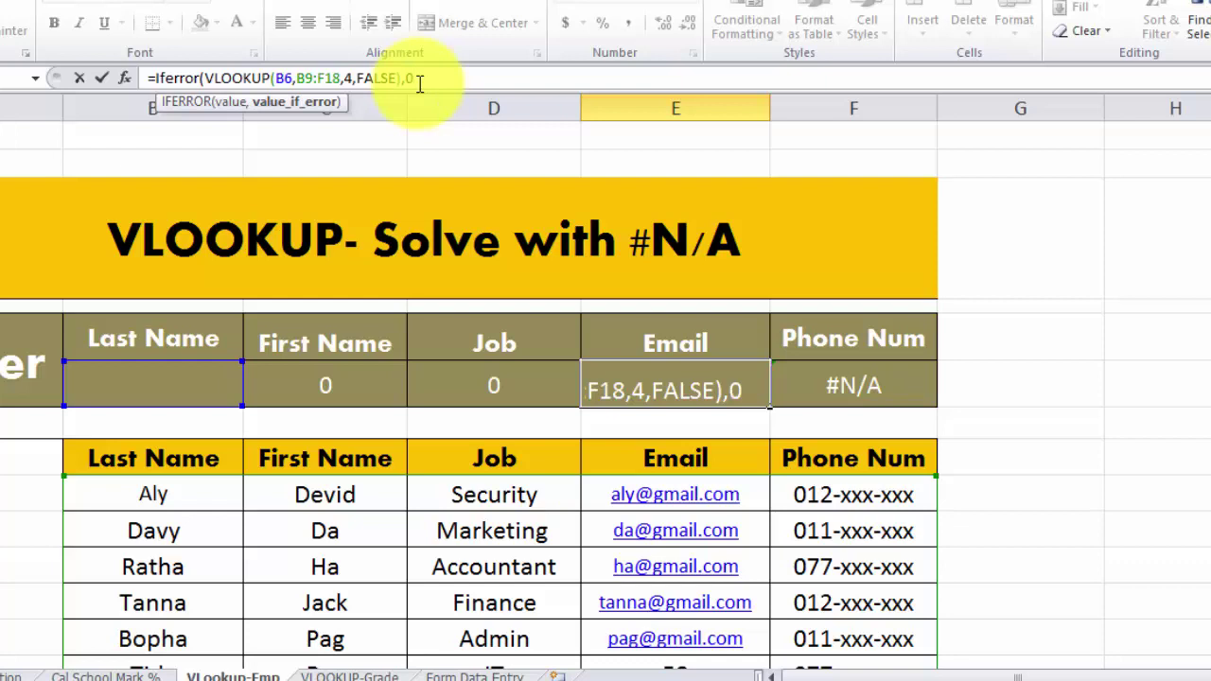
pyautogui.press('Return')
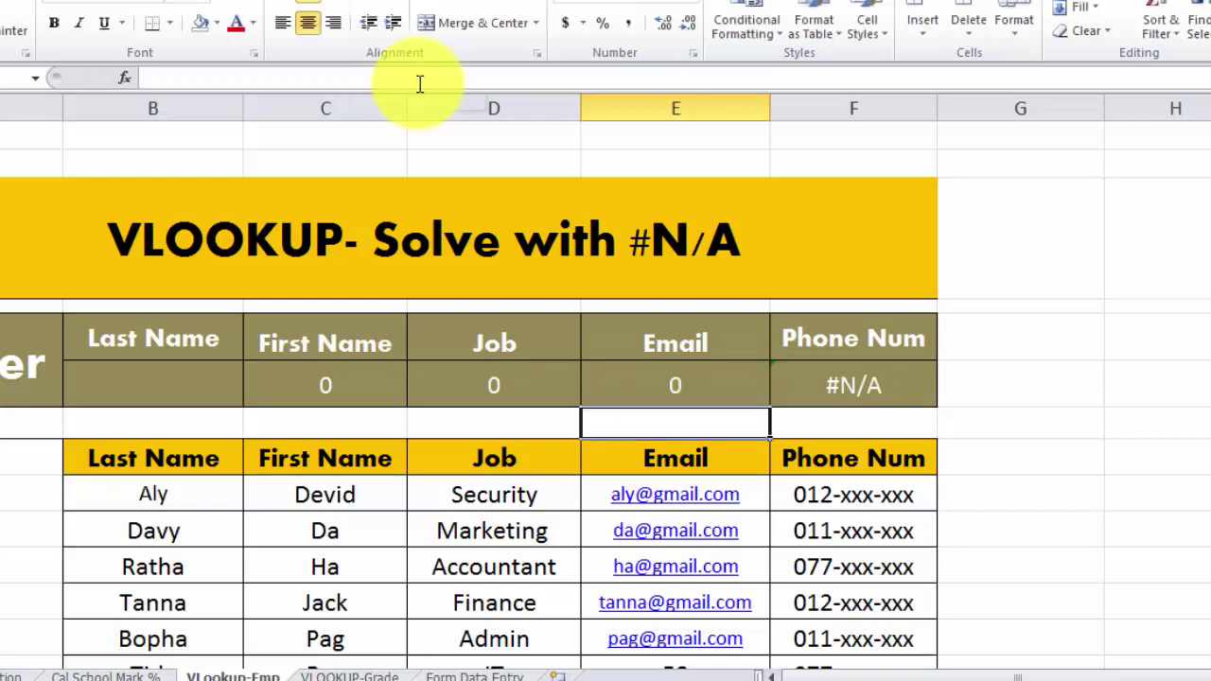
# Rewrite F6 as =IFERROR(VLOOKUP(B6,B9:F18,5,FALSE),0) so Phone Num shows 0, then select B6
pyautogui.click(858, 373)
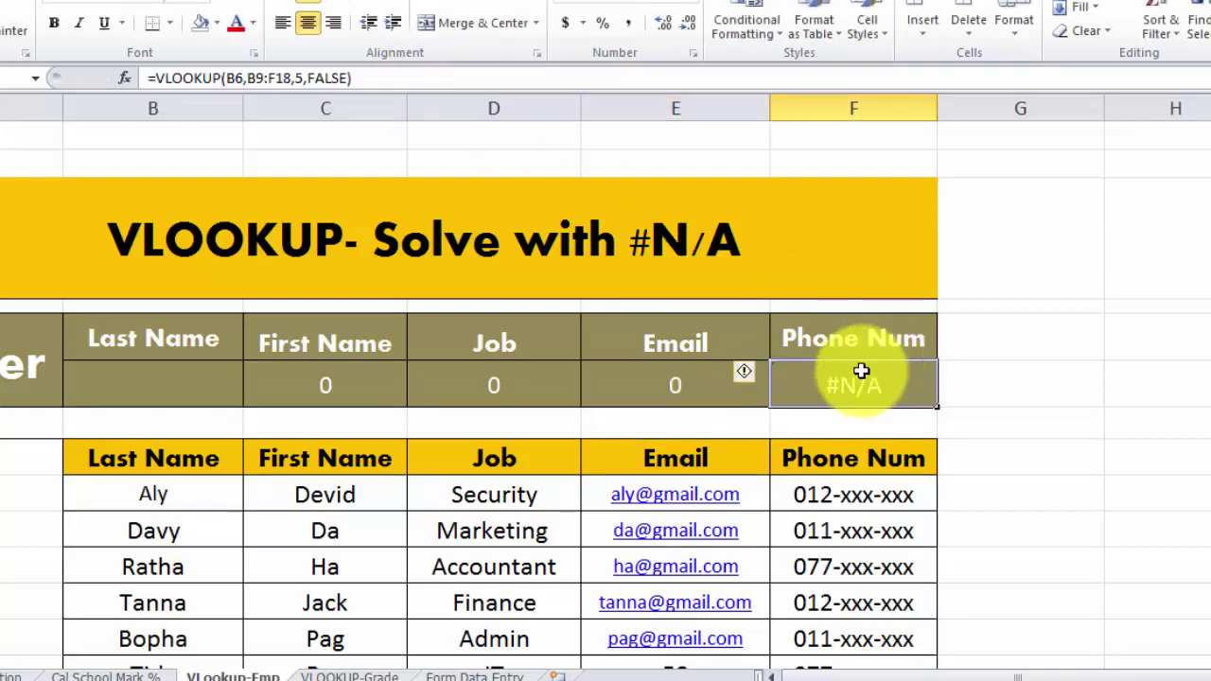
pyautogui.click(161, 81)
pyautogui.write('If')
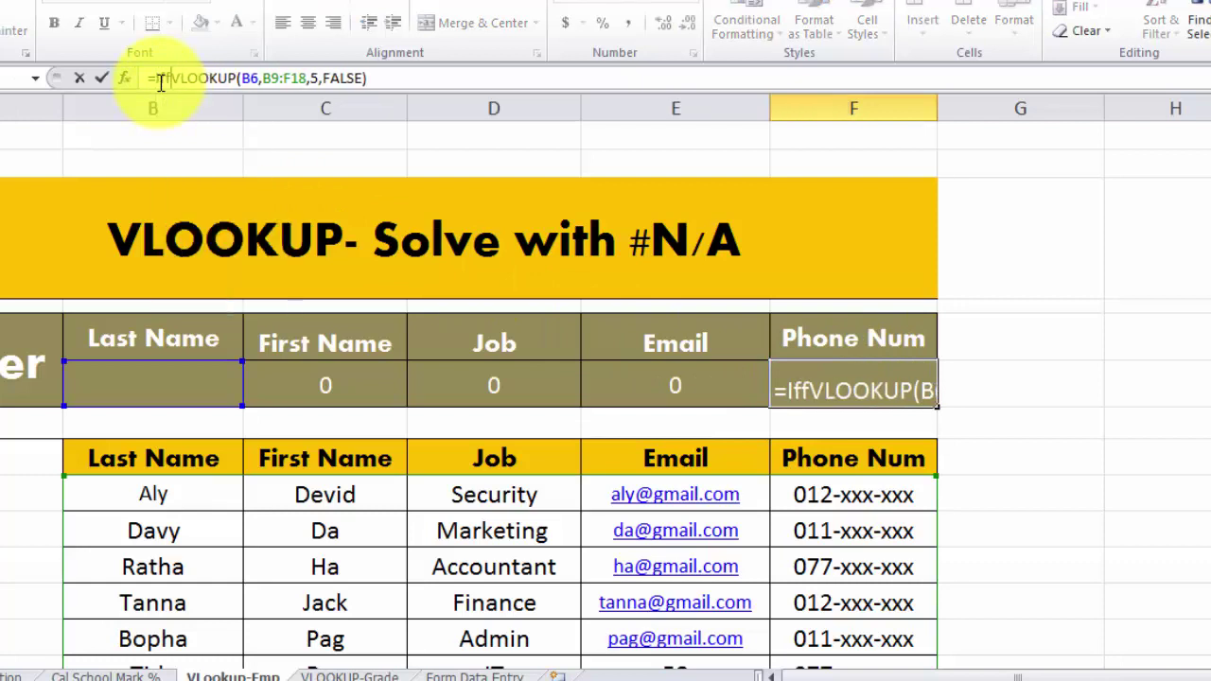
pyautogui.write('erro')
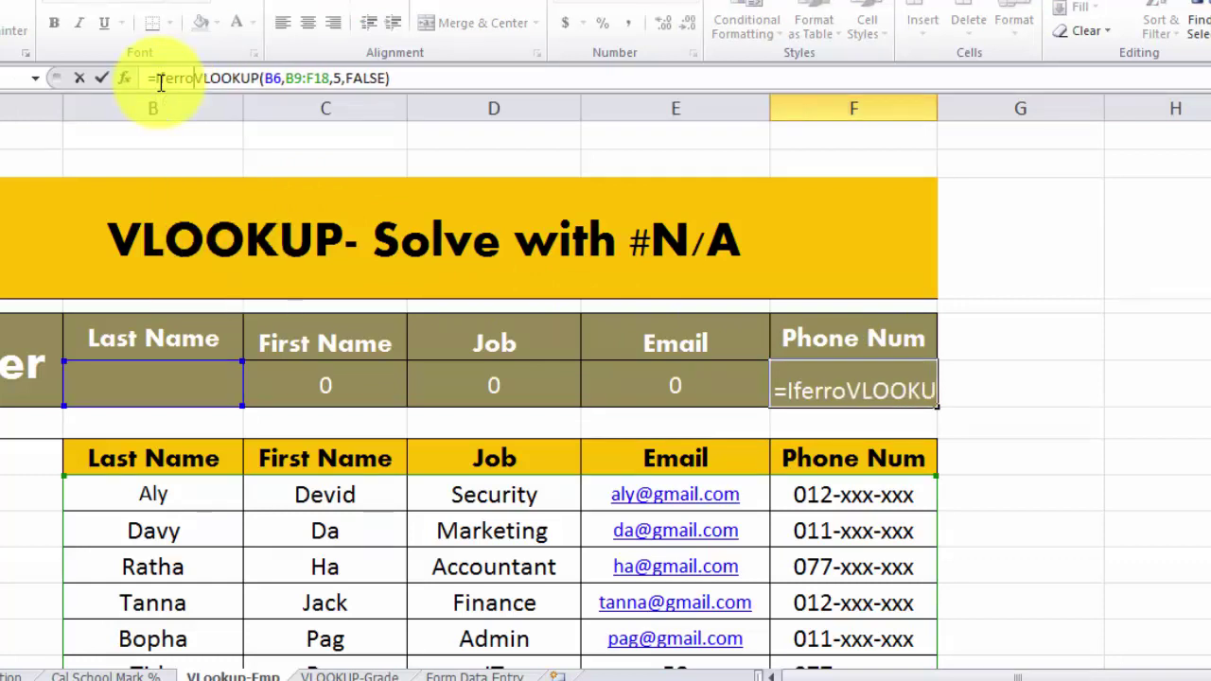
pyautogui.write('r(')
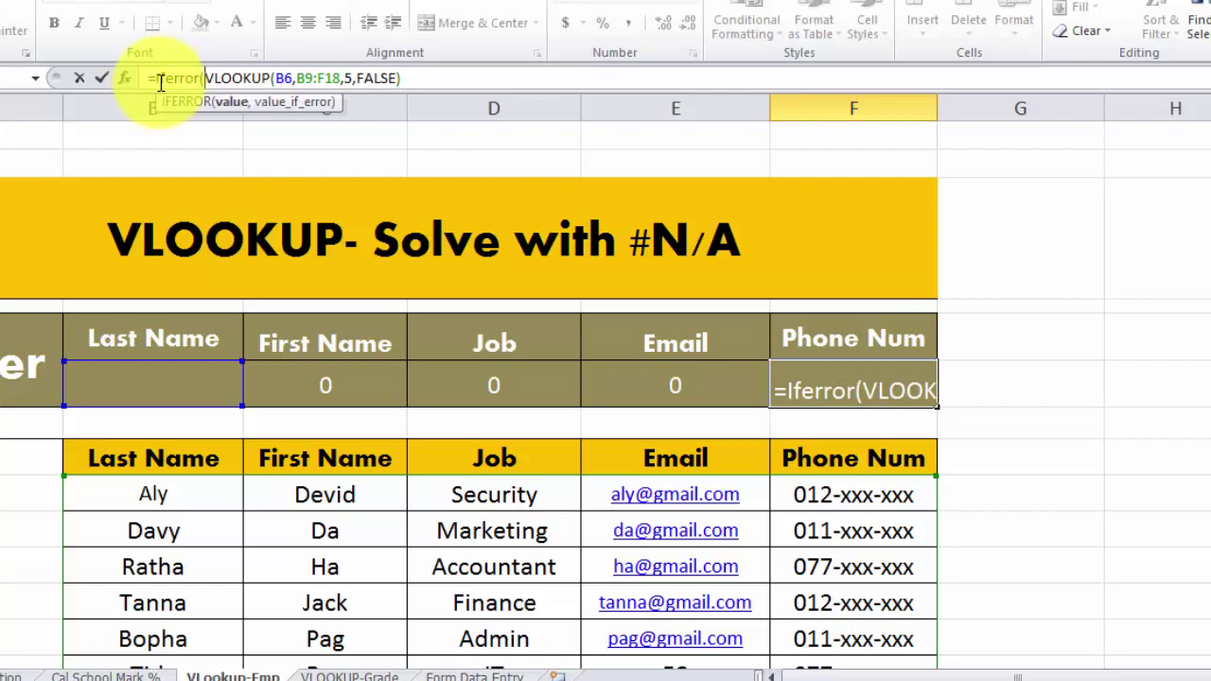
pyautogui.click(413, 78)
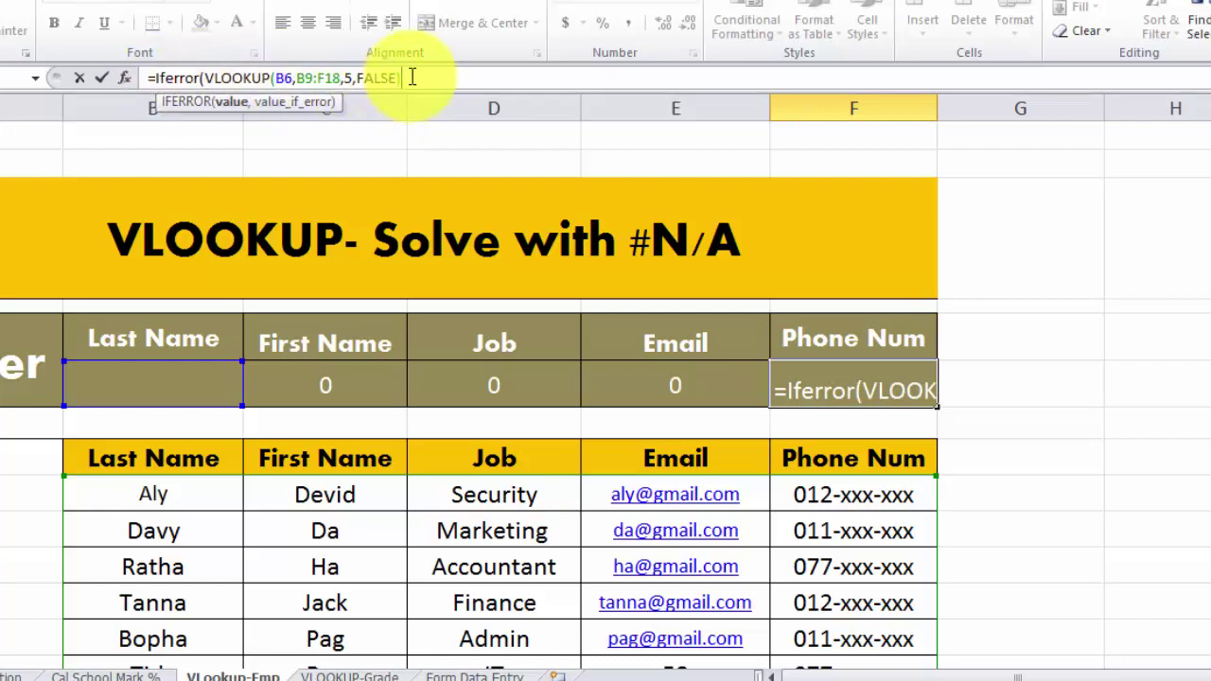
pyautogui.write(',0')
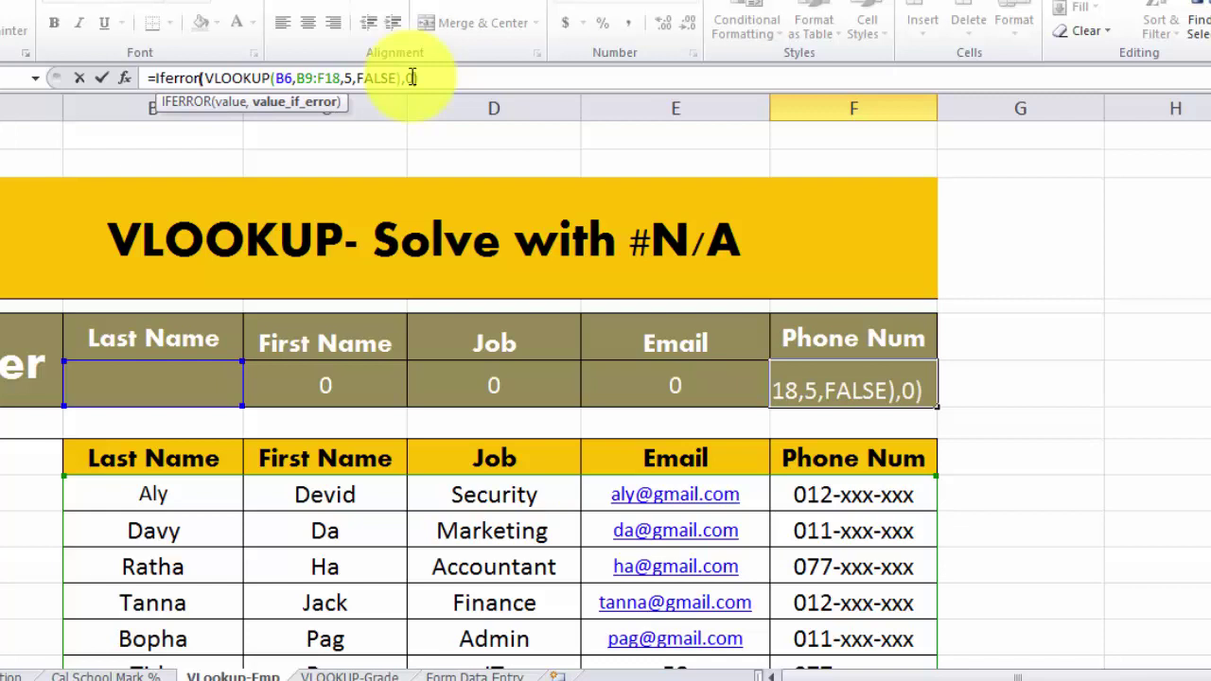
pyautogui.press('Return')
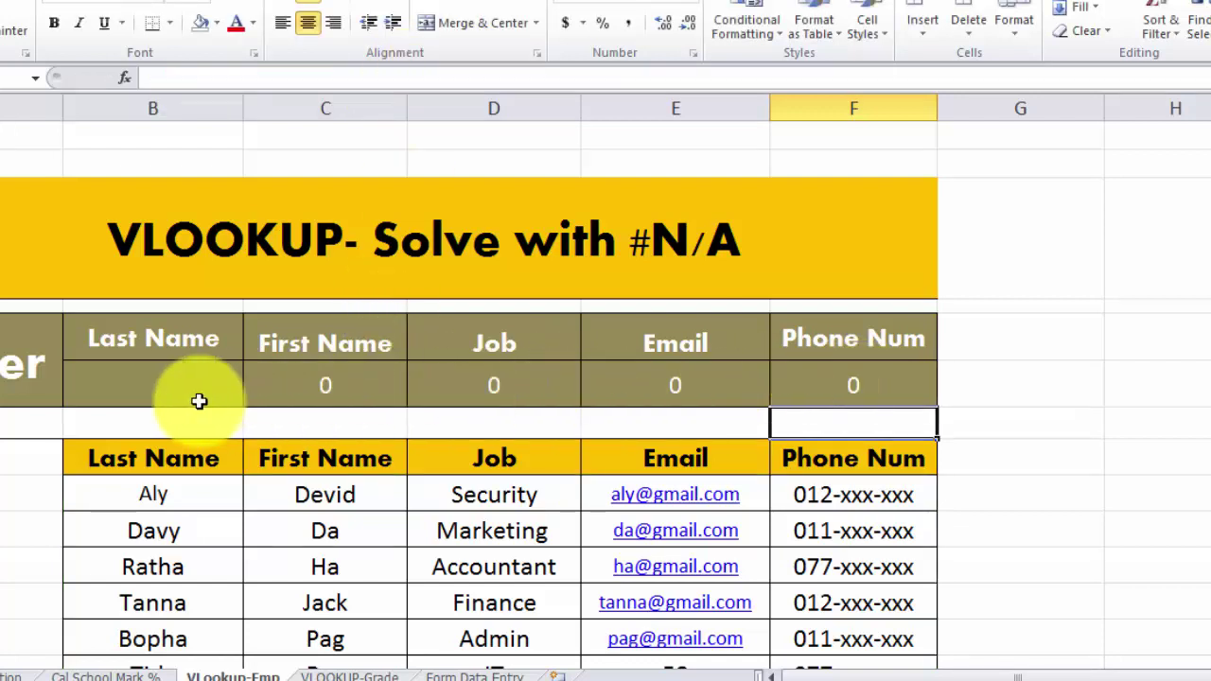
pyautogui.click(159, 390)
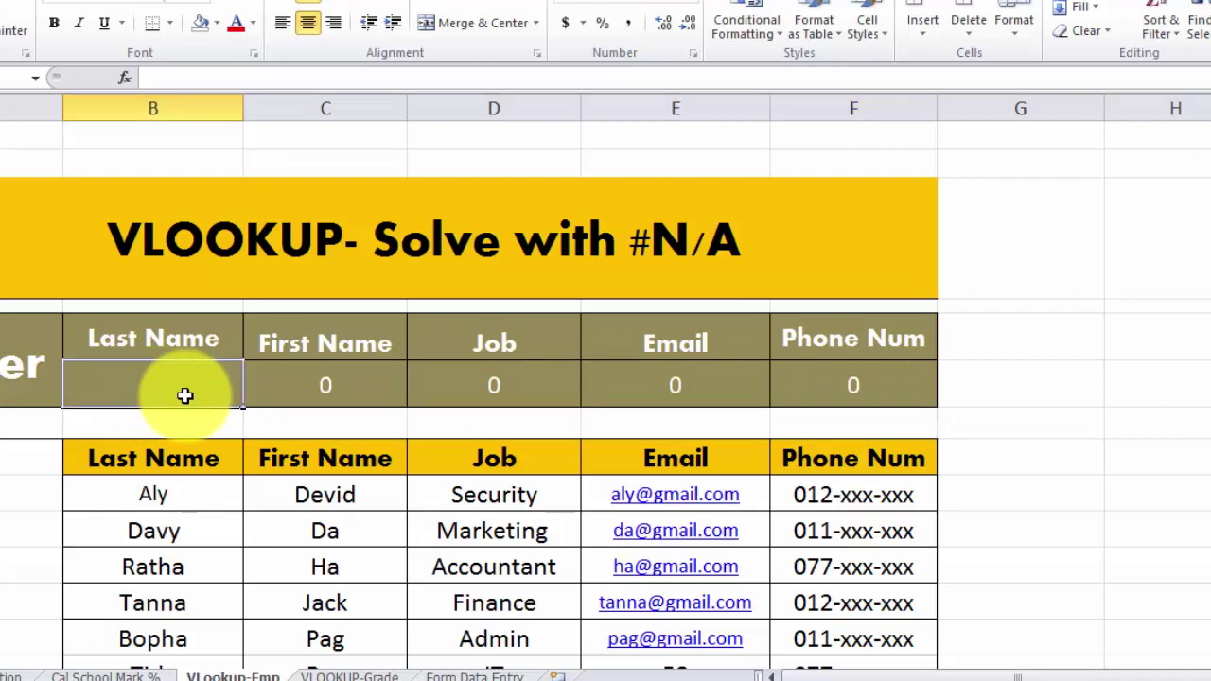
# Test with an employee's last name, showing the Accountant's details, then clear B6 to restore zeros
pyautogui.write('Ratha')
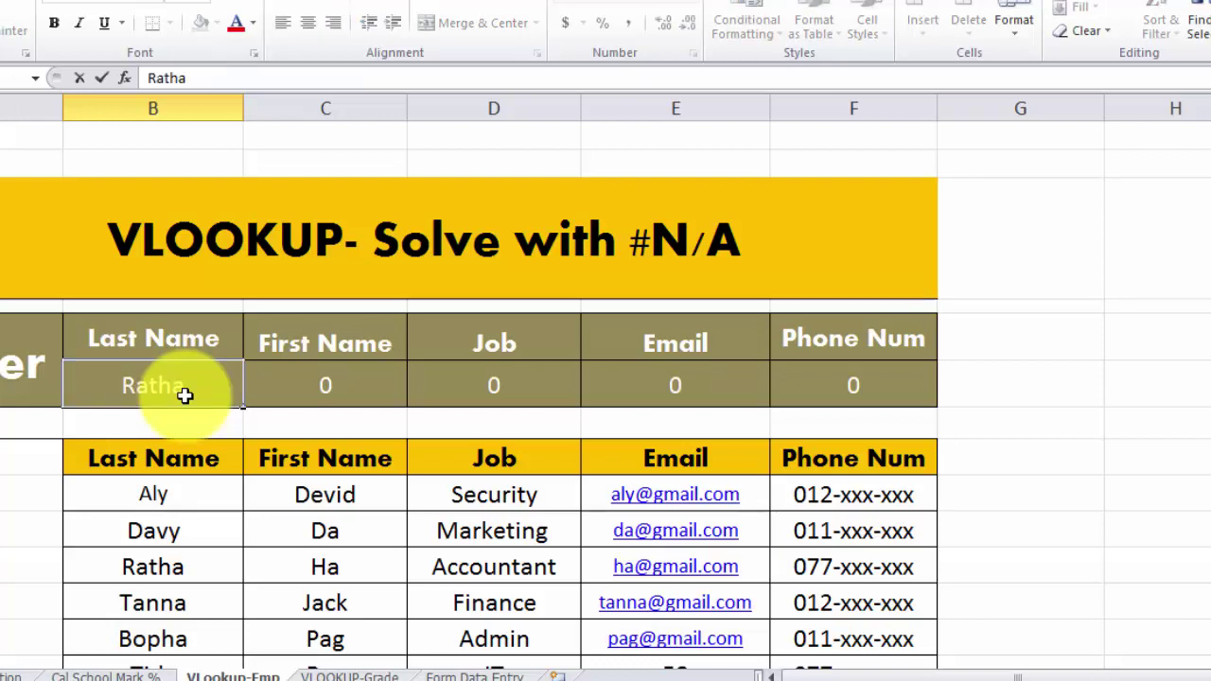
pyautogui.press('Return')
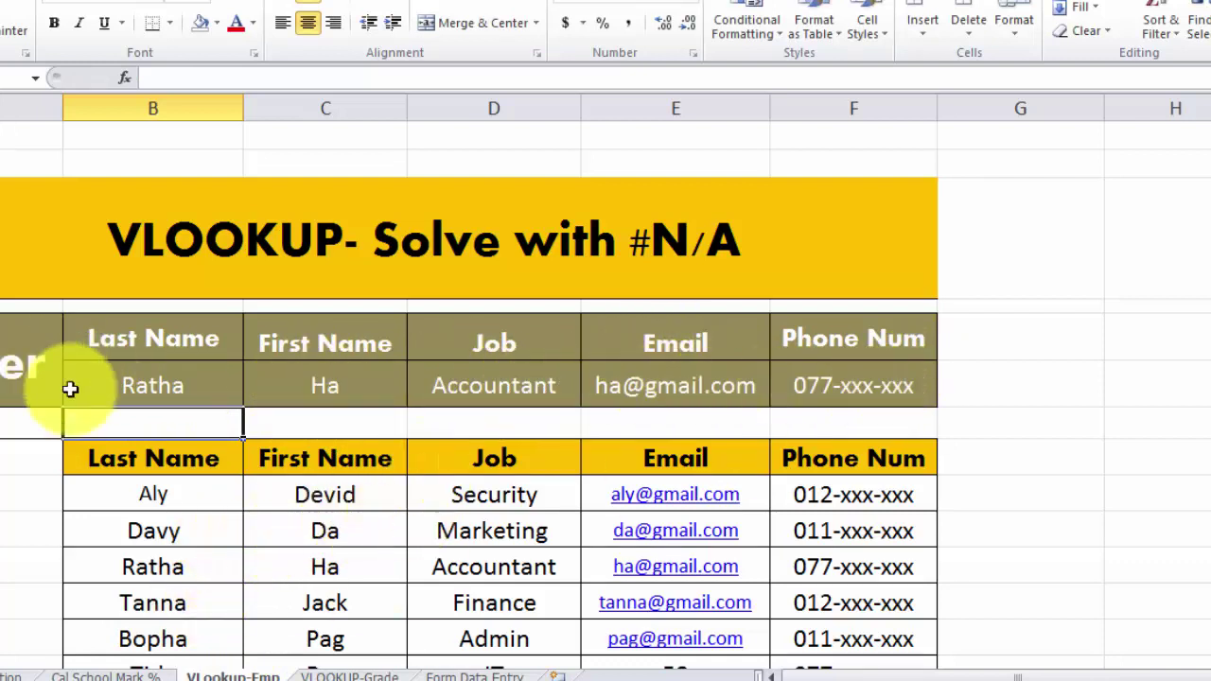
pyautogui.click(164, 400)
pyautogui.press('BackSpace')
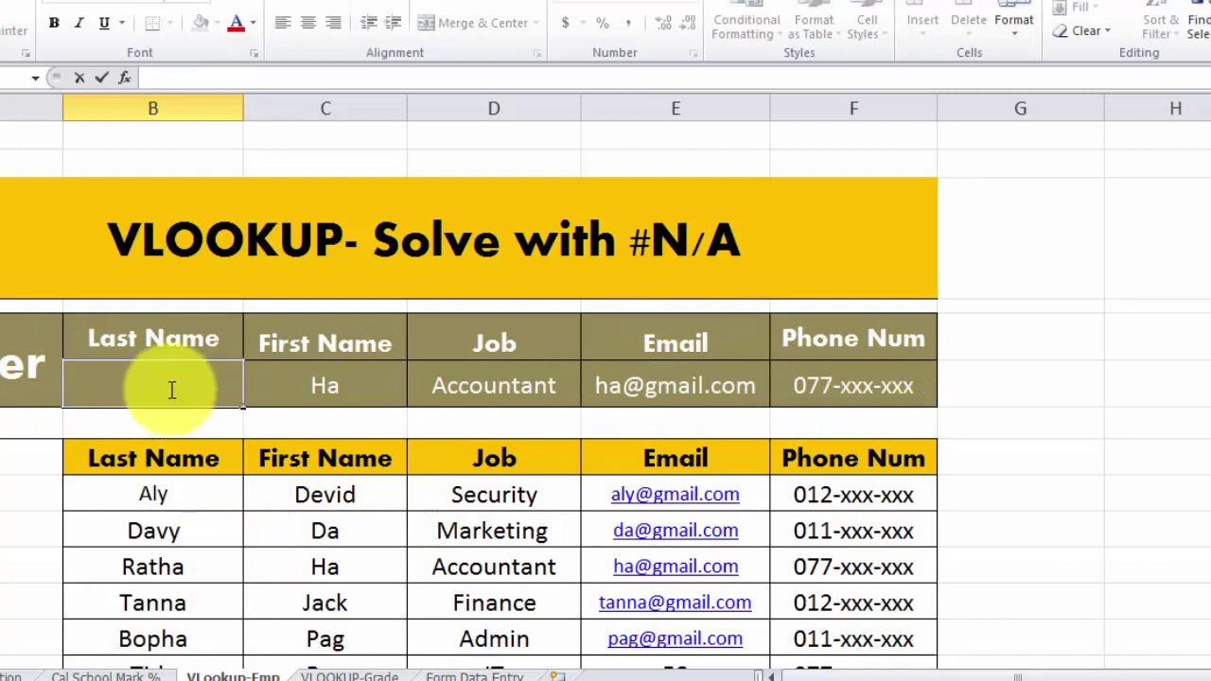
pyautogui.press('Return')
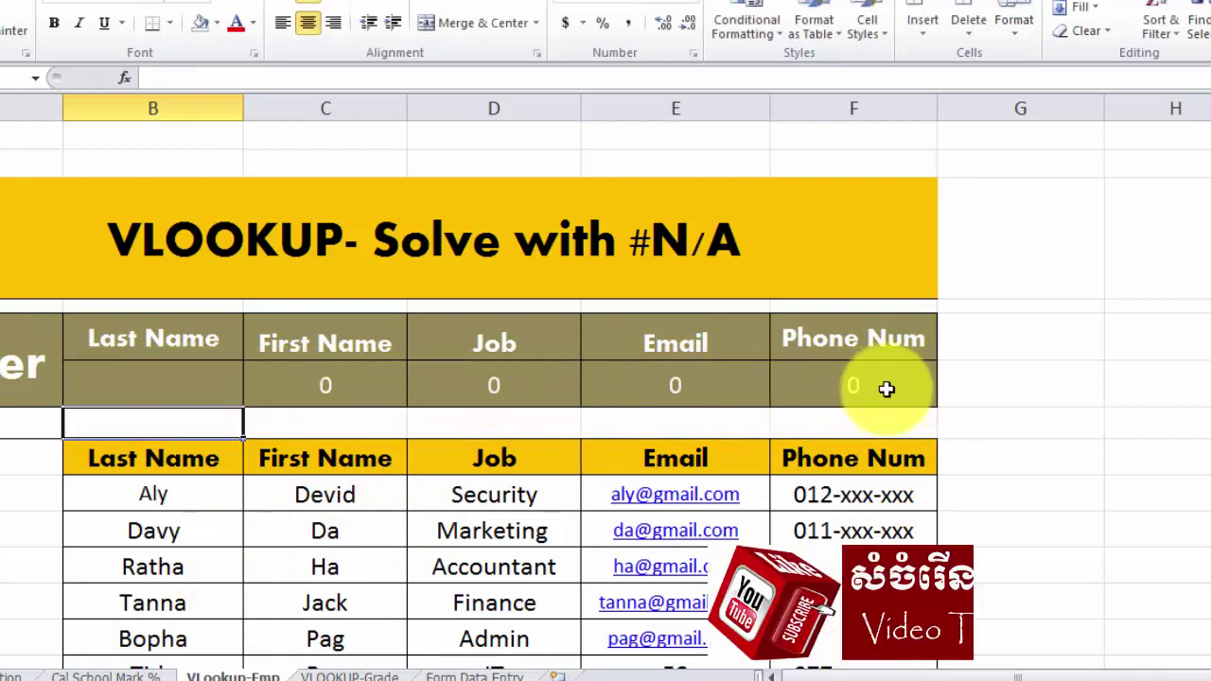
pyautogui.click(961, 388)
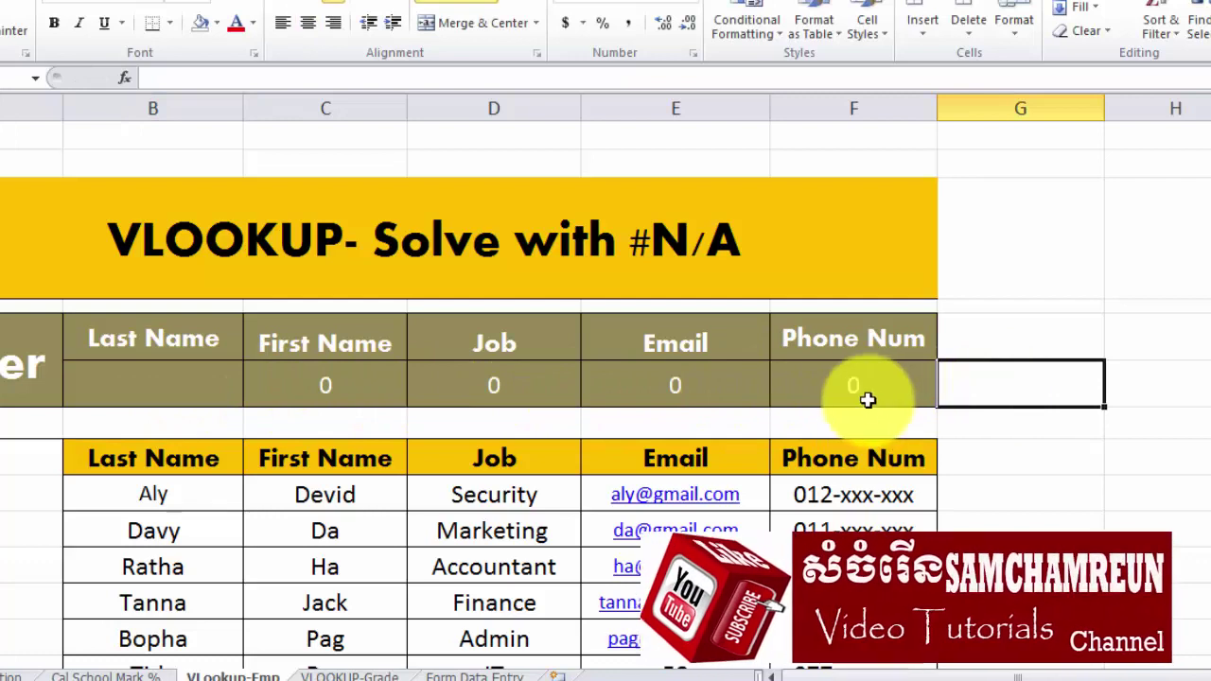